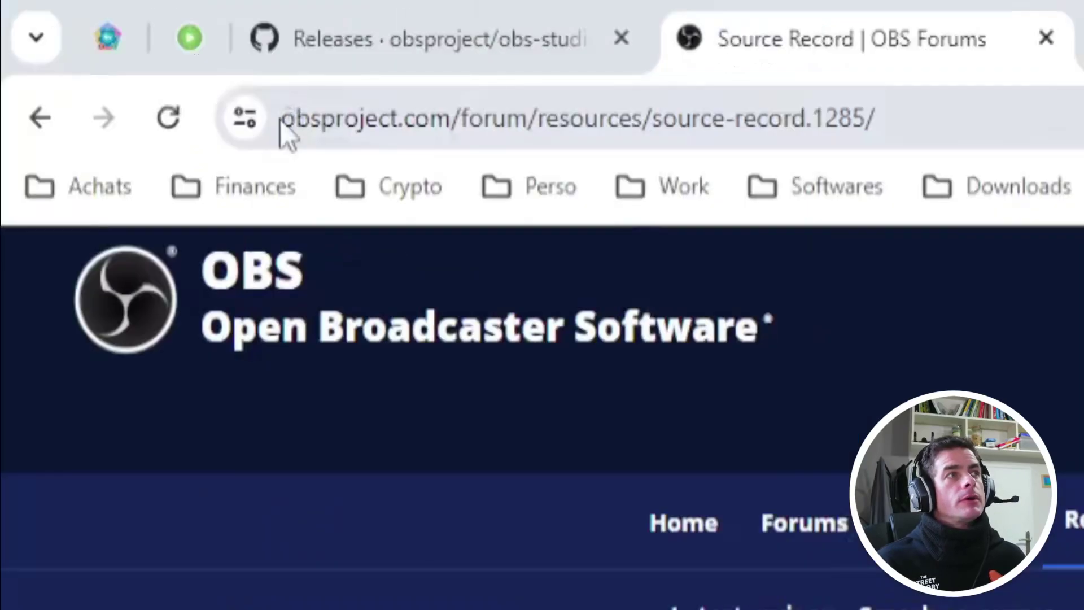
- Reveal the Source Record page's full web address, then bring OBS Studio 29.0.2 to the front
click(89, 38)
click(944, 117)
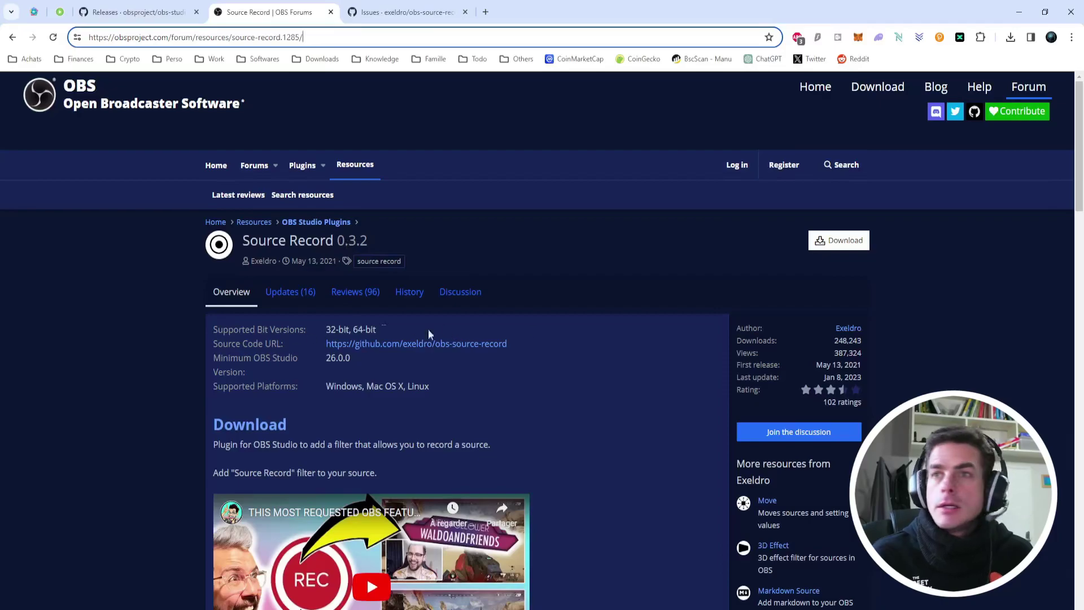
key(alt+Tab)
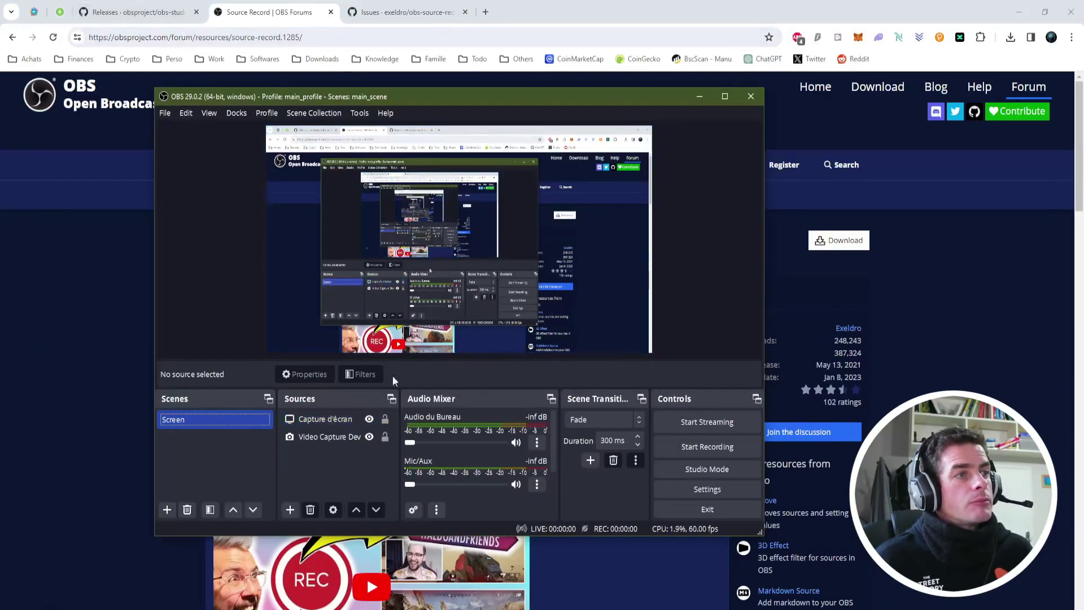
- Select the Video Capture Device source in the Screen scene's Sources list
click(320, 436)
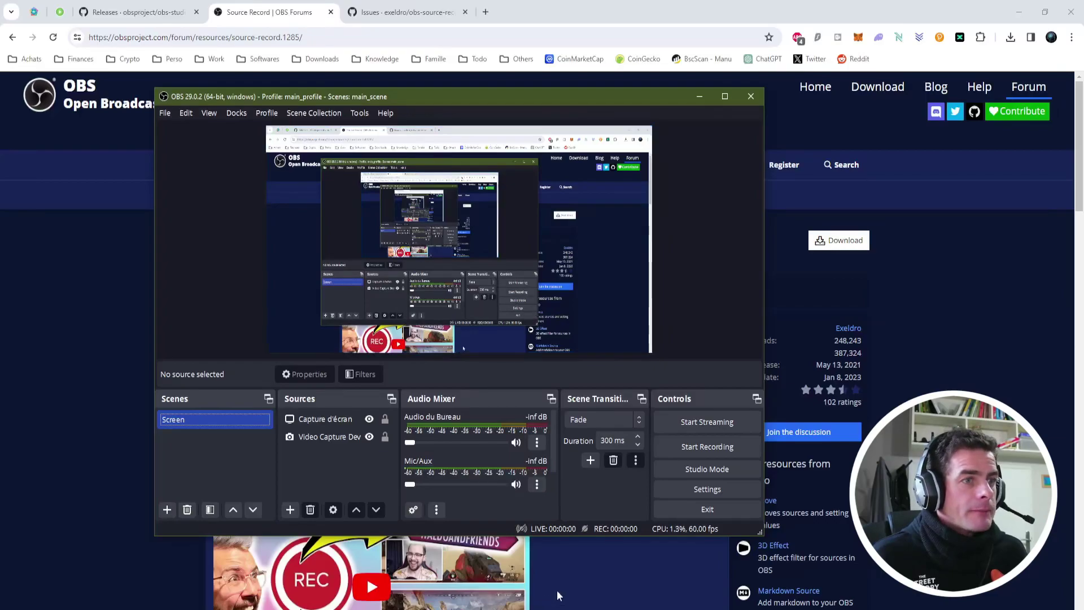
click(178, 577)
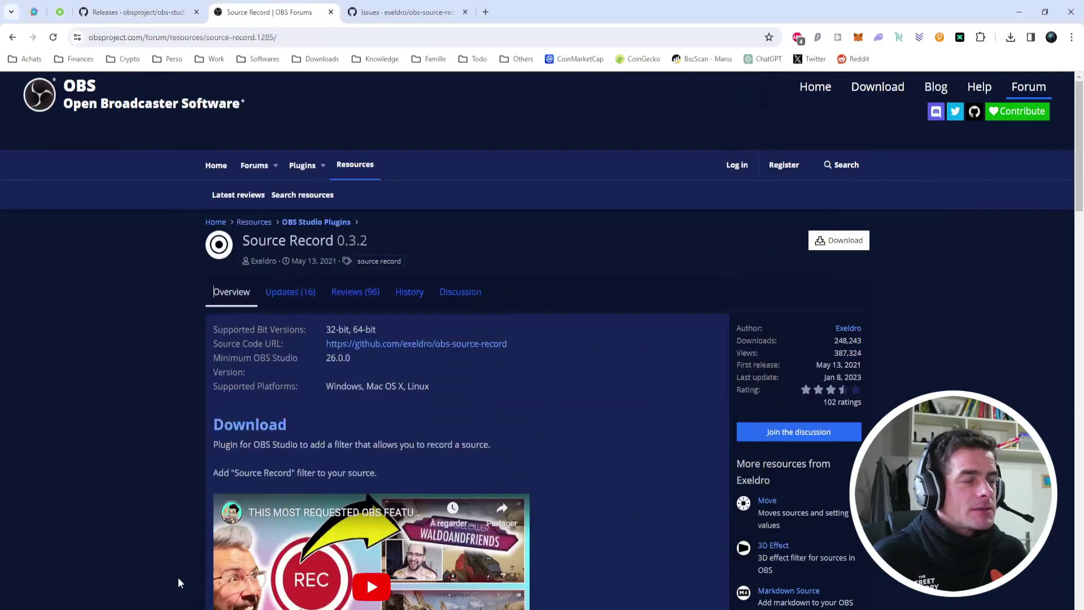
scroll(408, 355, down, 5)
scroll(407, 357, down, 6)
scroll(406, 357, down, 4)
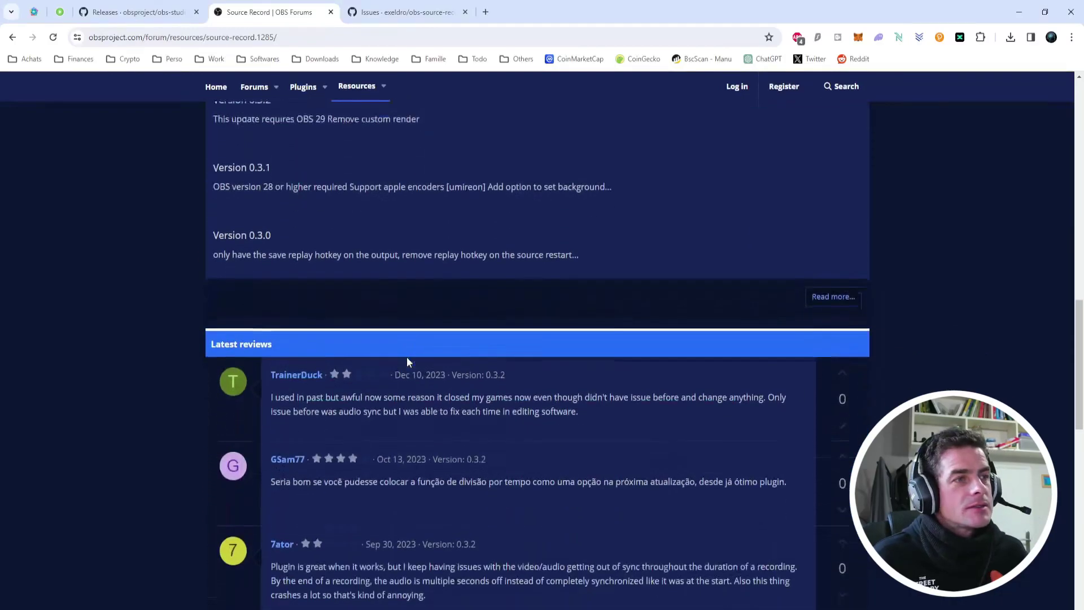
scroll(406, 361, down, 1)
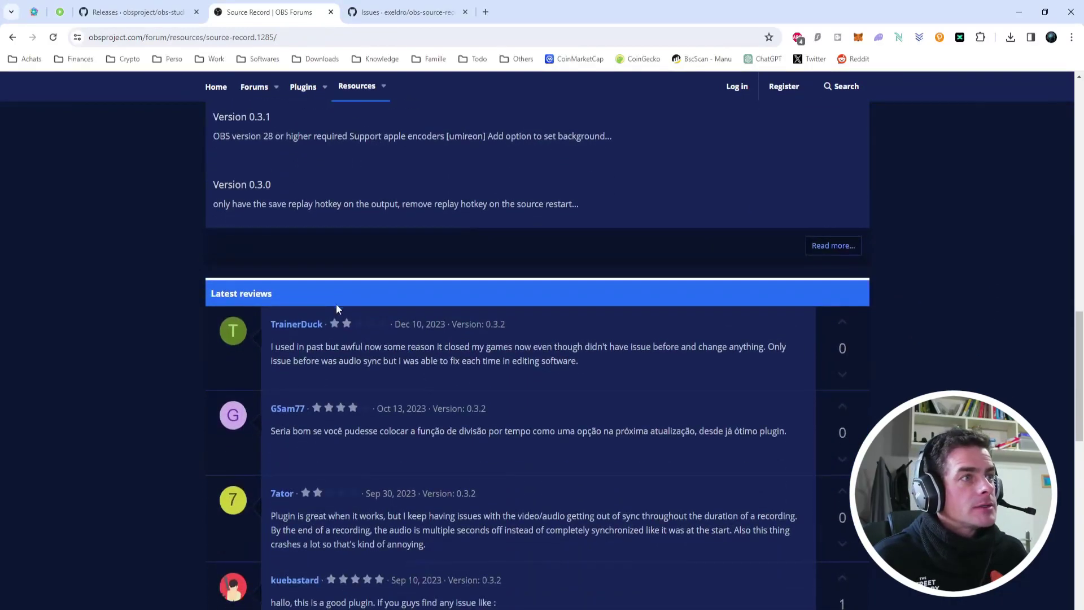
scroll(316, 283, down, 4)
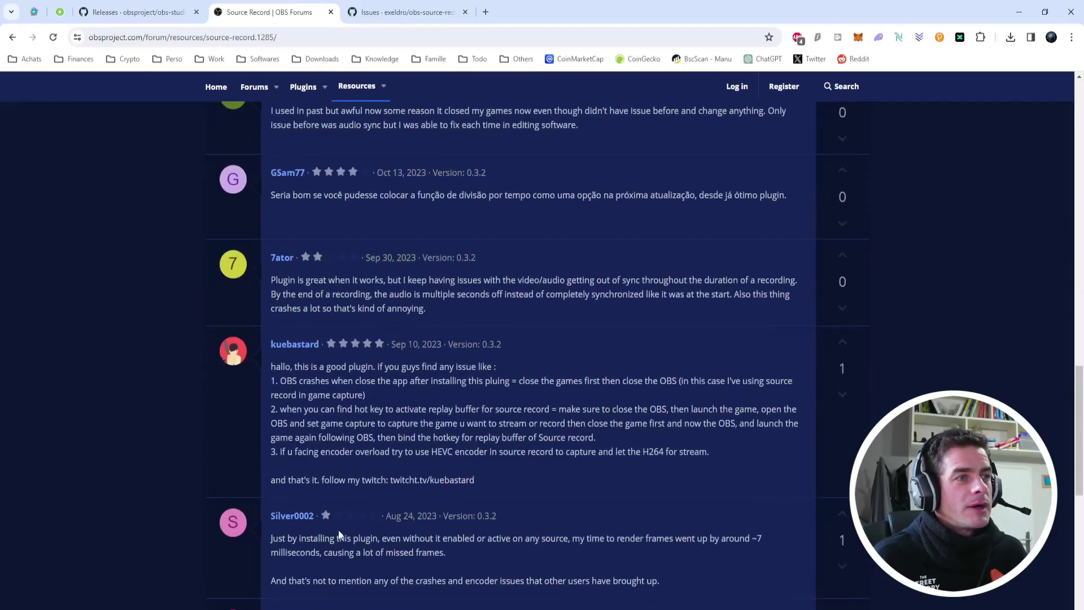
mouse_move(336, 514)
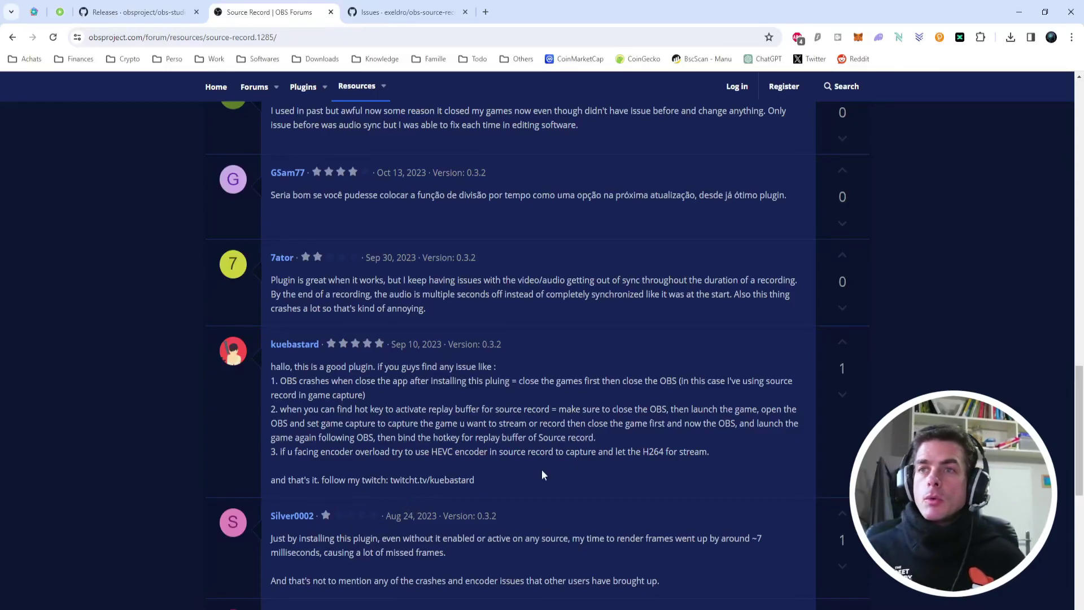
scroll(602, 292, up, 15)
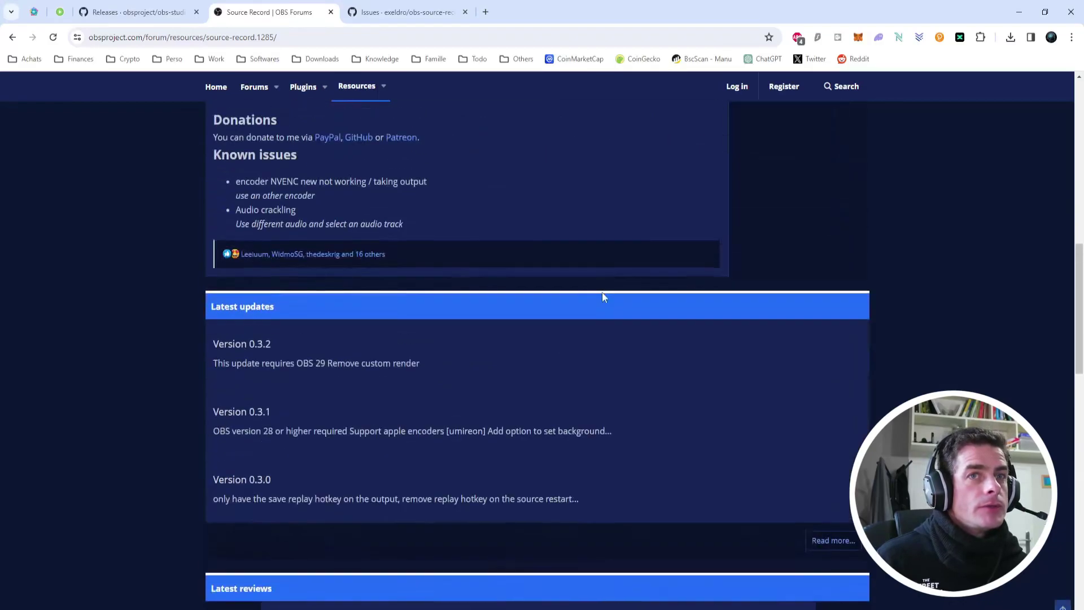
scroll(541, 195, up, 4)
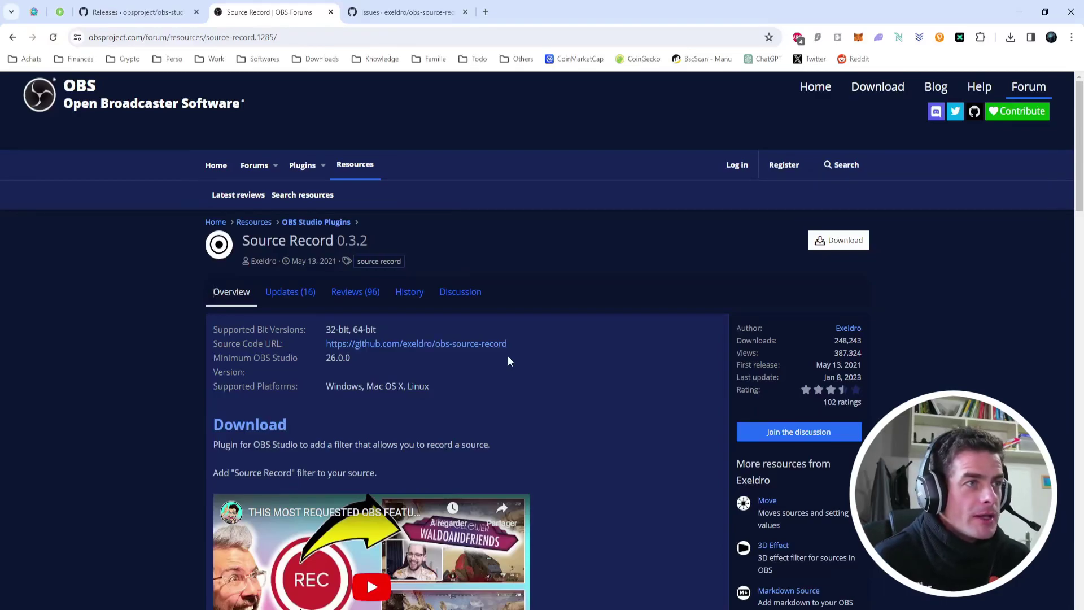
- Highlight 'OBS 29' in the Version 0.3.2 update note, then return to the page header
scroll(408, 357, down, 5)
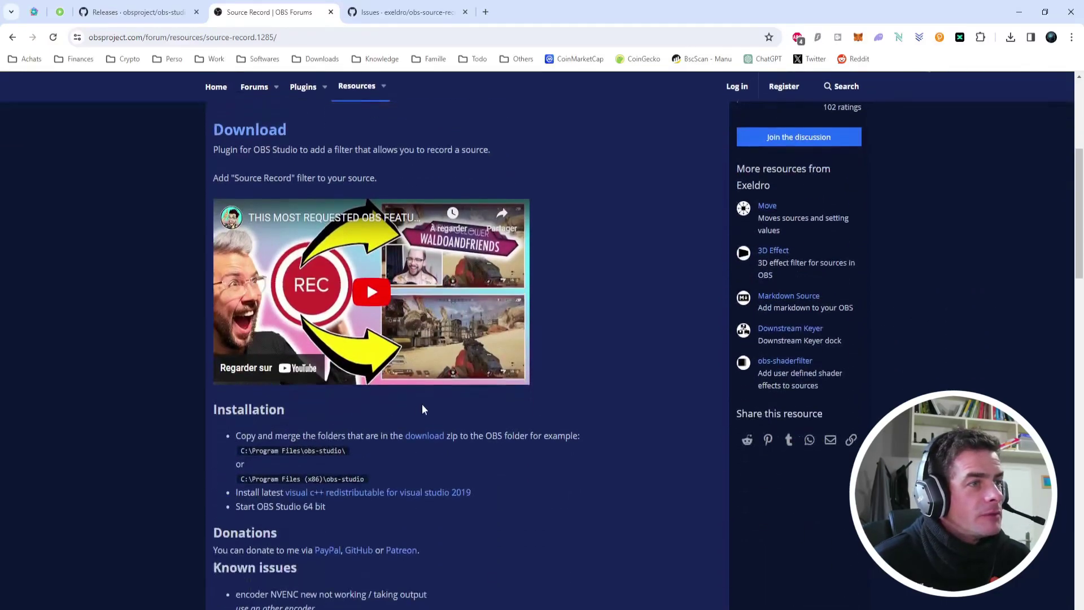
scroll(422, 405, down, 5)
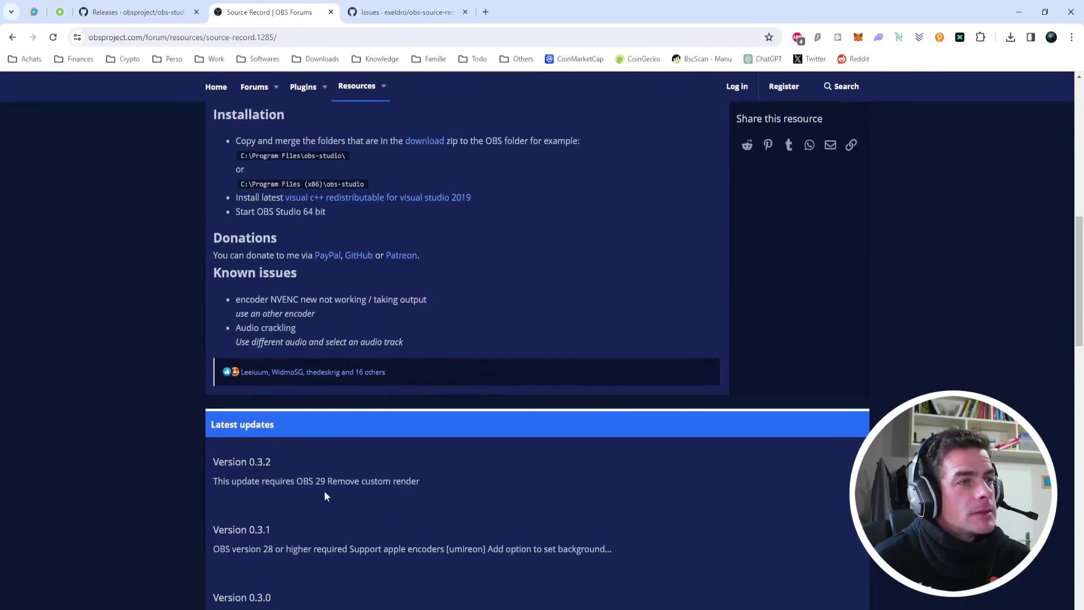
drag(296, 482, 322, 486)
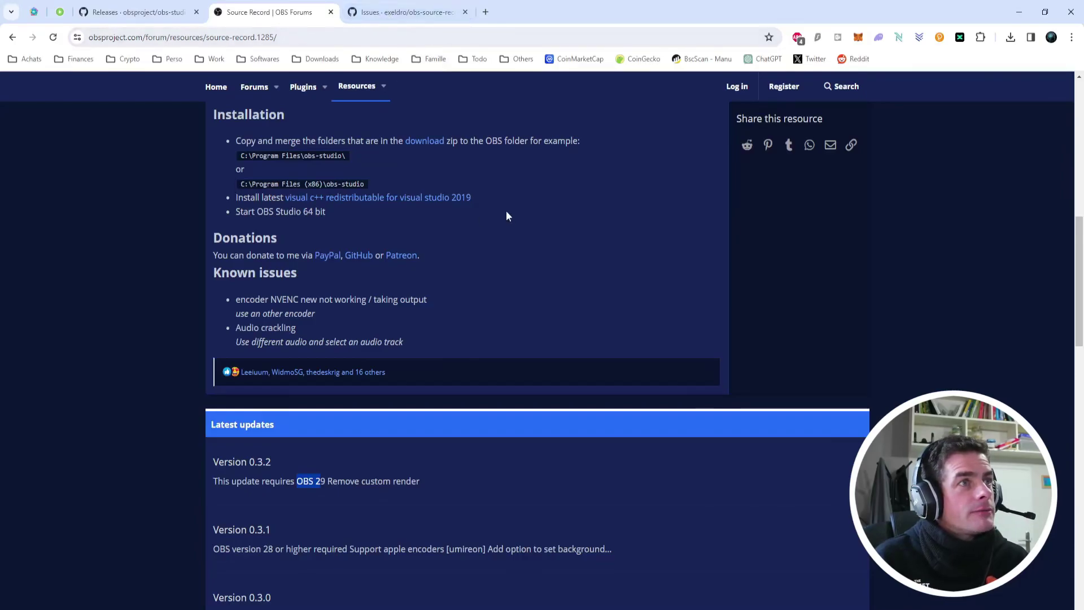
scroll(501, 209, up, 8)
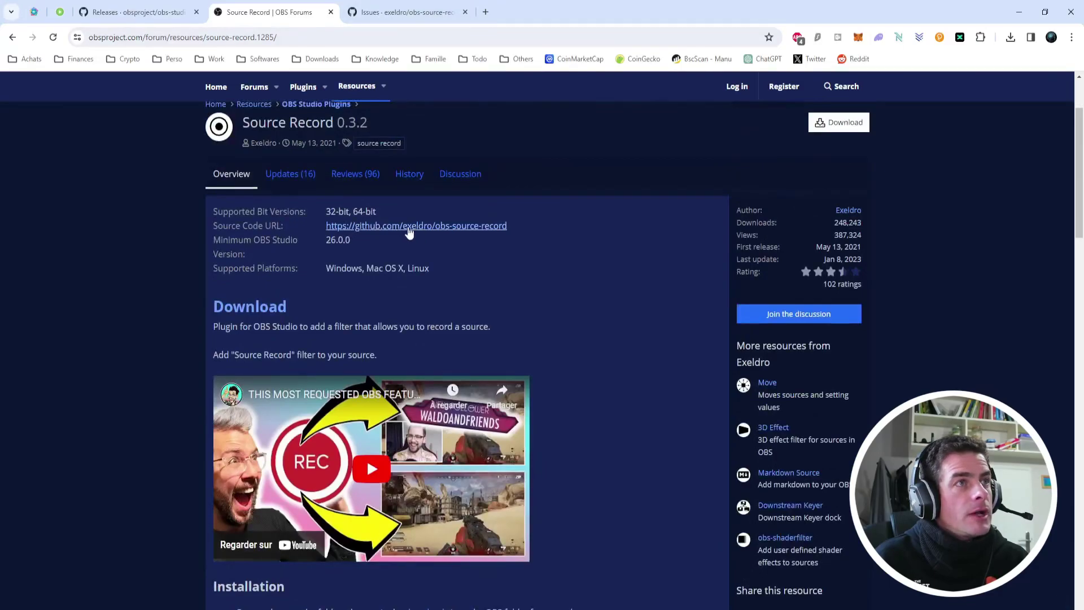
- Read the obs-source-record GitHub issues, then highlight '3.2' in the forum page title
click(395, 12)
mouse_move(175, 117)
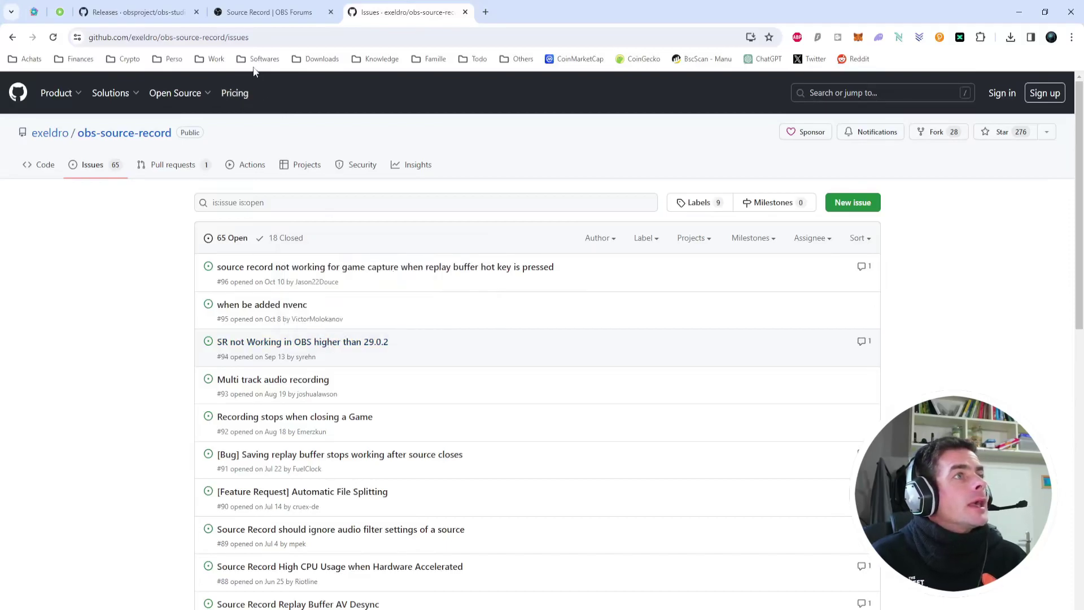
mouse_move(163, 14)
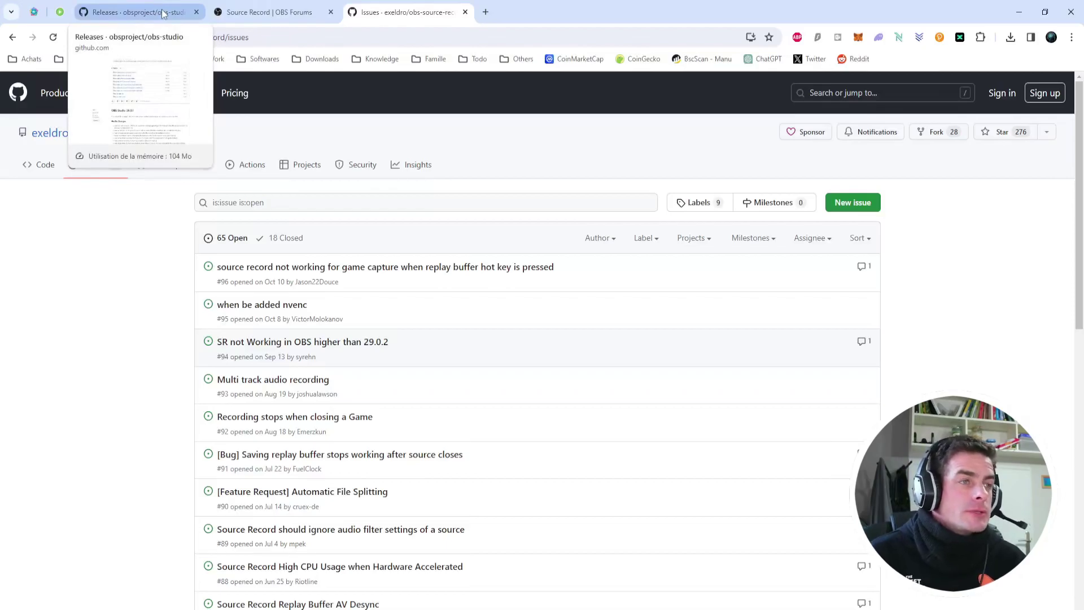
click(270, 12)
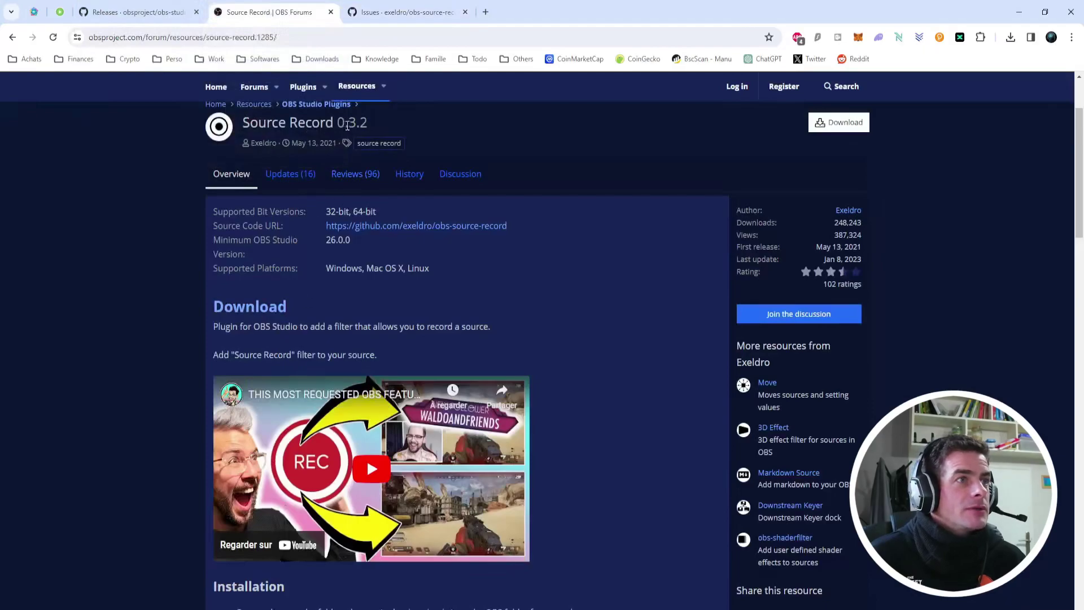
drag(349, 123, 370, 124)
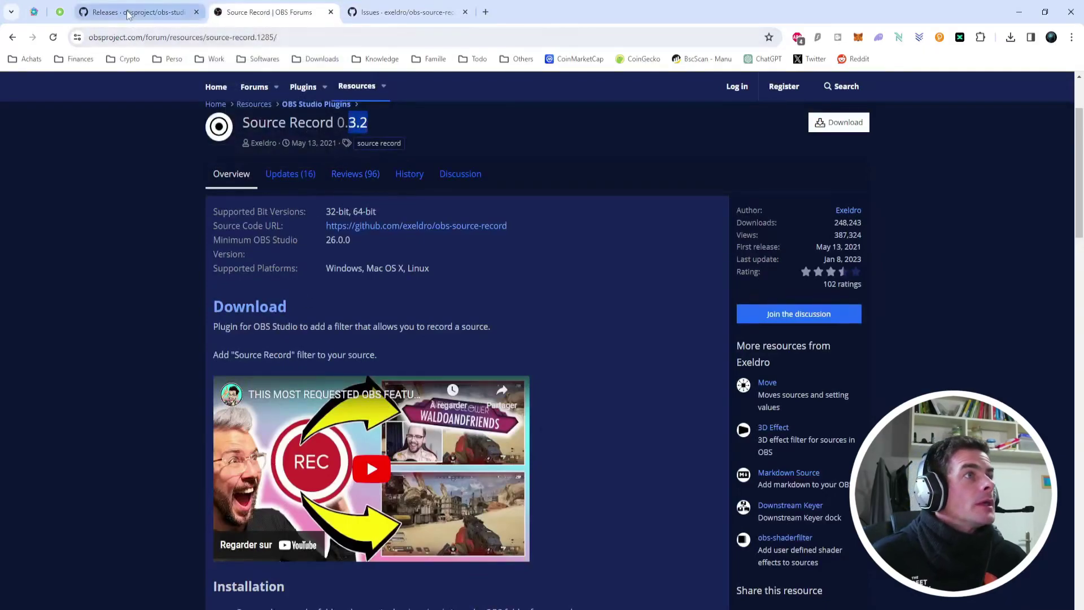
- Go from the release notes to the full obs-studio releases list, headed by 30.0.2
click(136, 13)
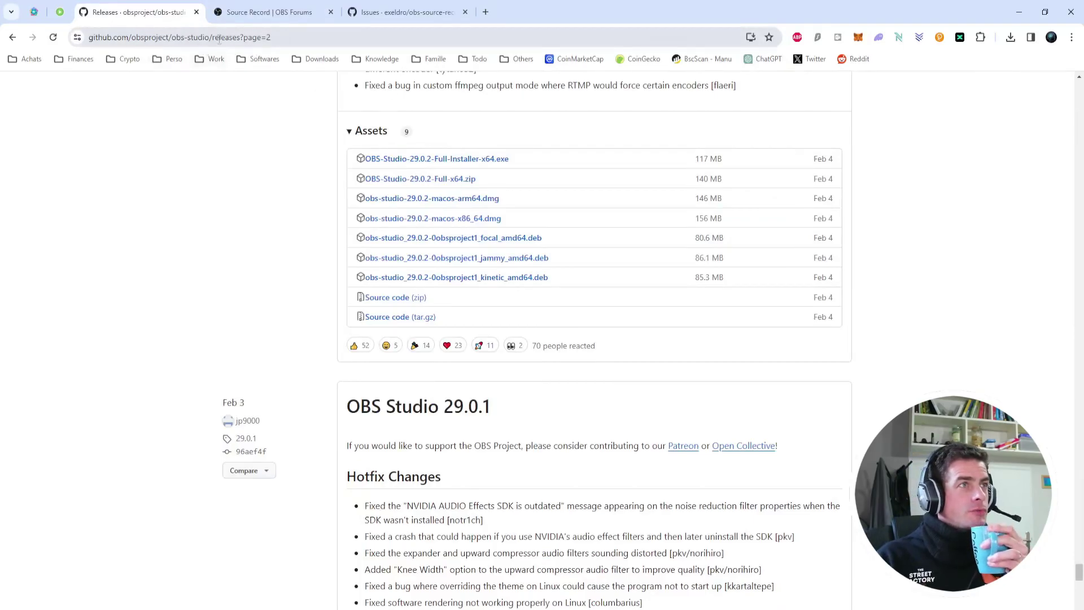
scroll(328, 134, up, 2)
scroll(327, 134, up, 20)
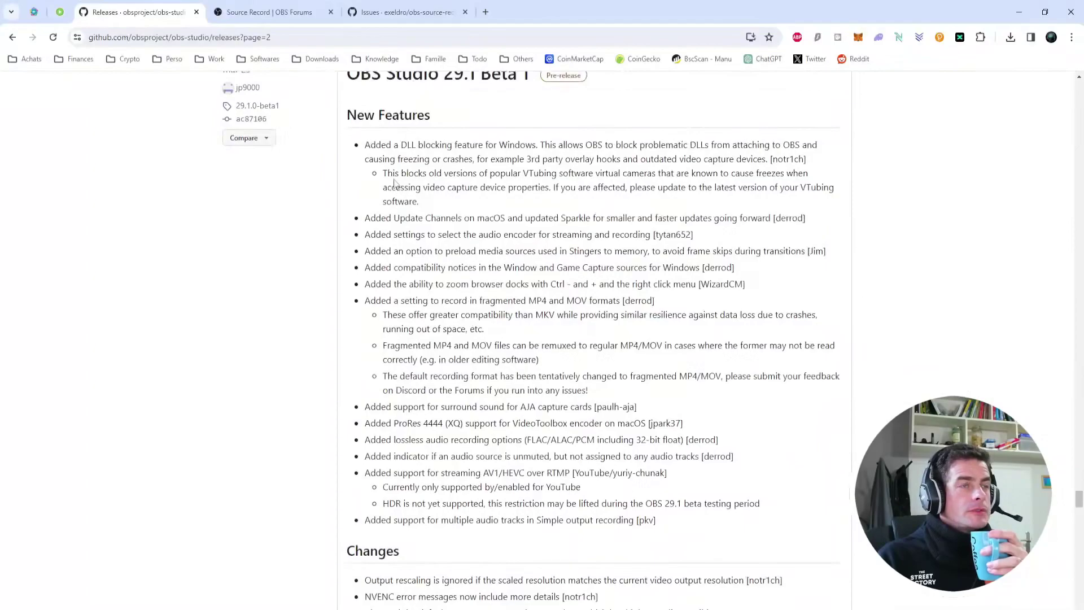
scroll(395, 184, down, 8)
drag(1079, 517, 1027, 78)
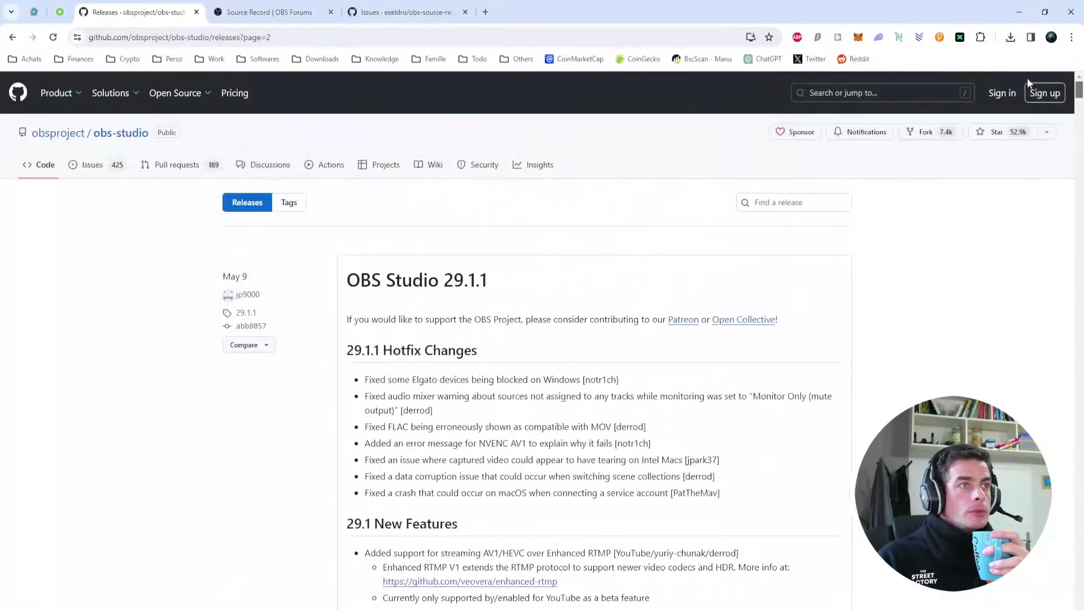
click(122, 138)
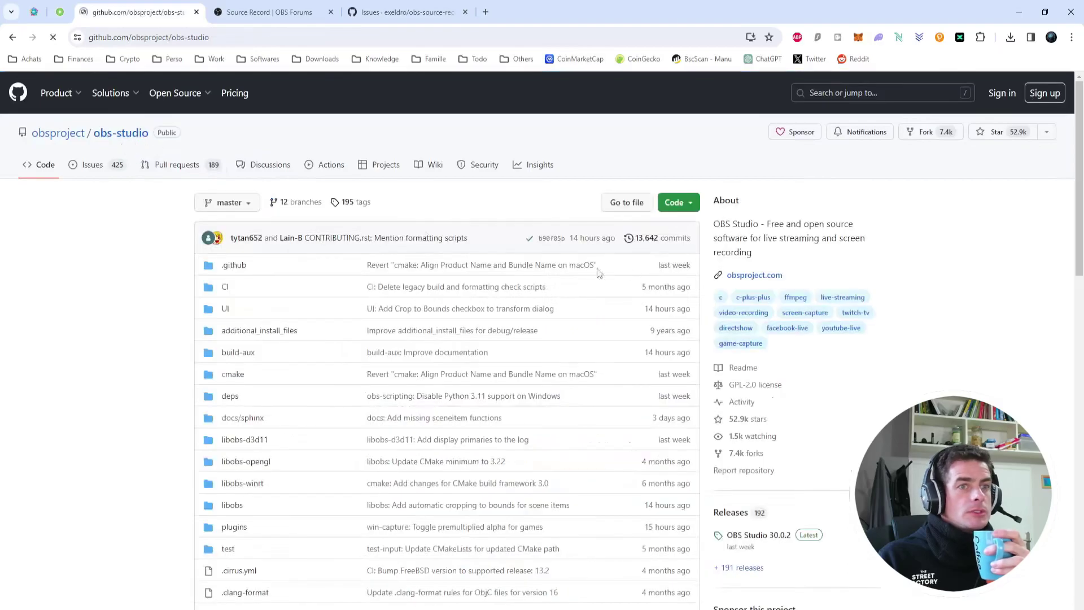
click(743, 568)
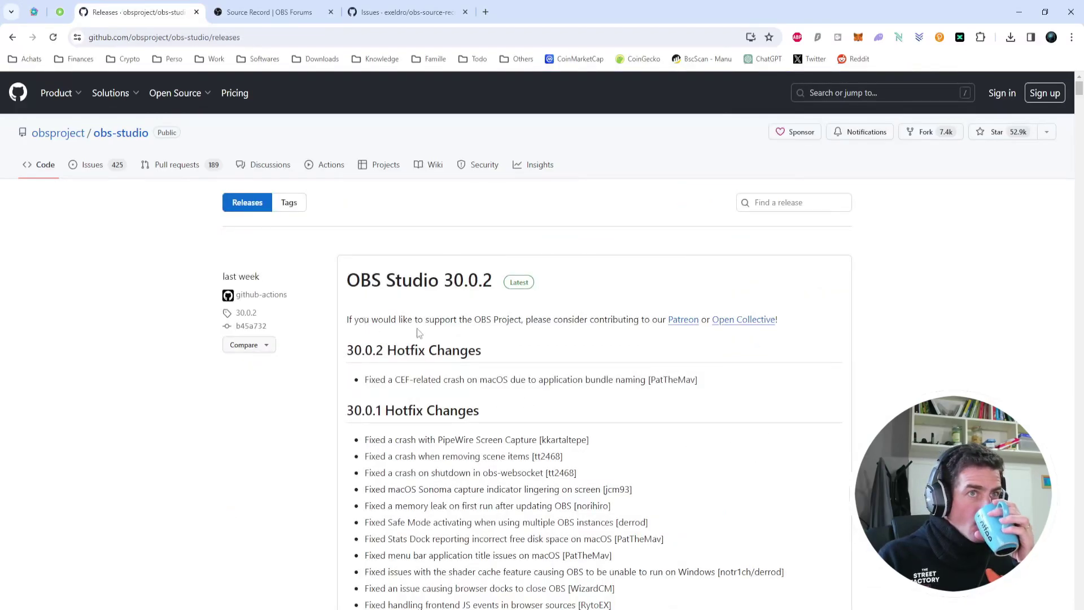
- Search the obs-studio releases for version 29.0.2
click(771, 202)
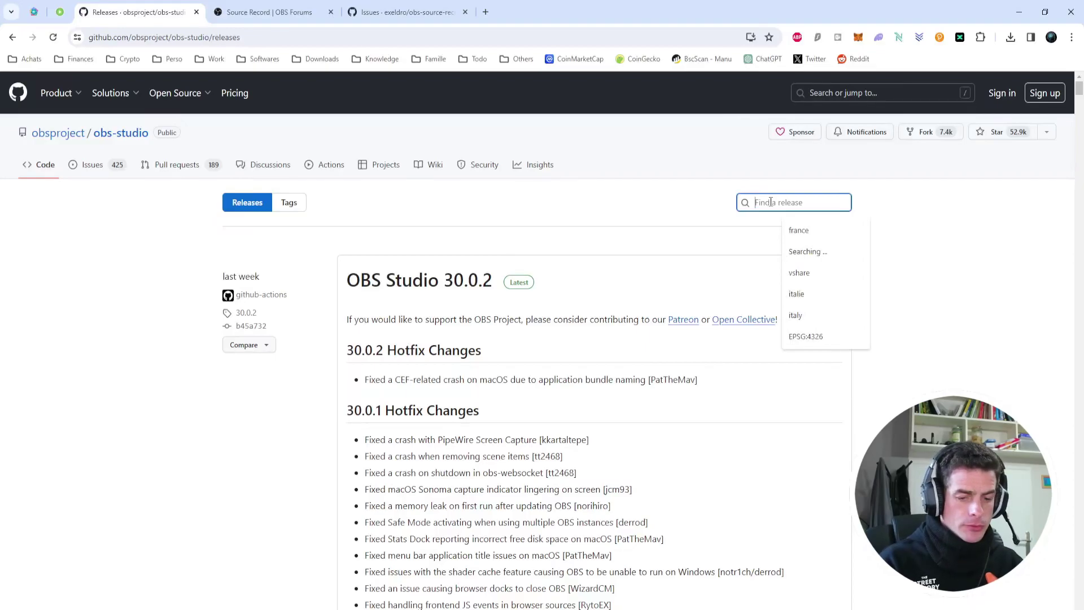
text(2)
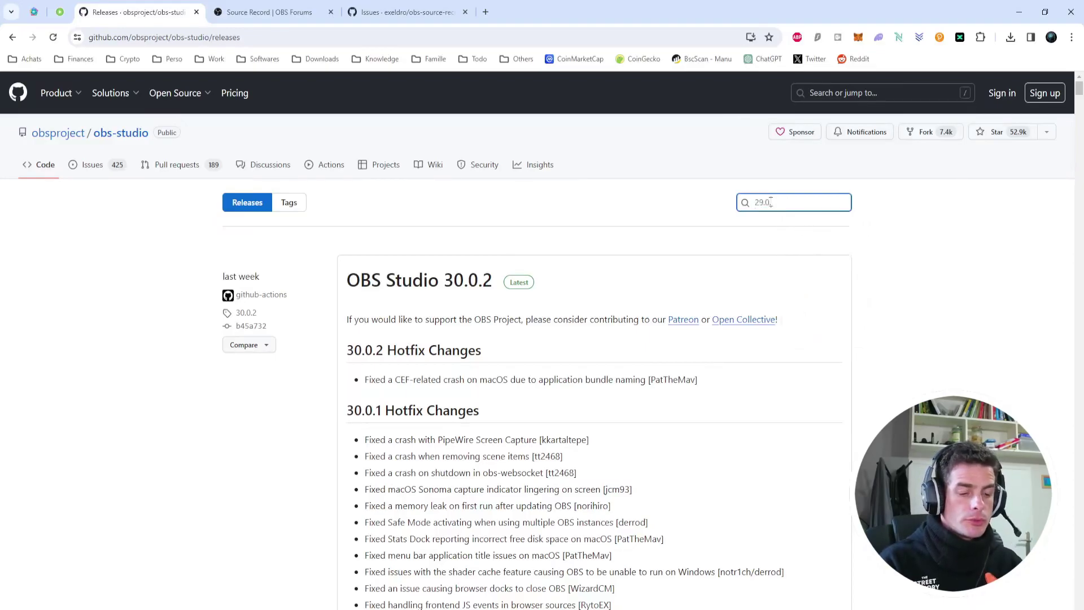
text(9.0.2)
key(Return)
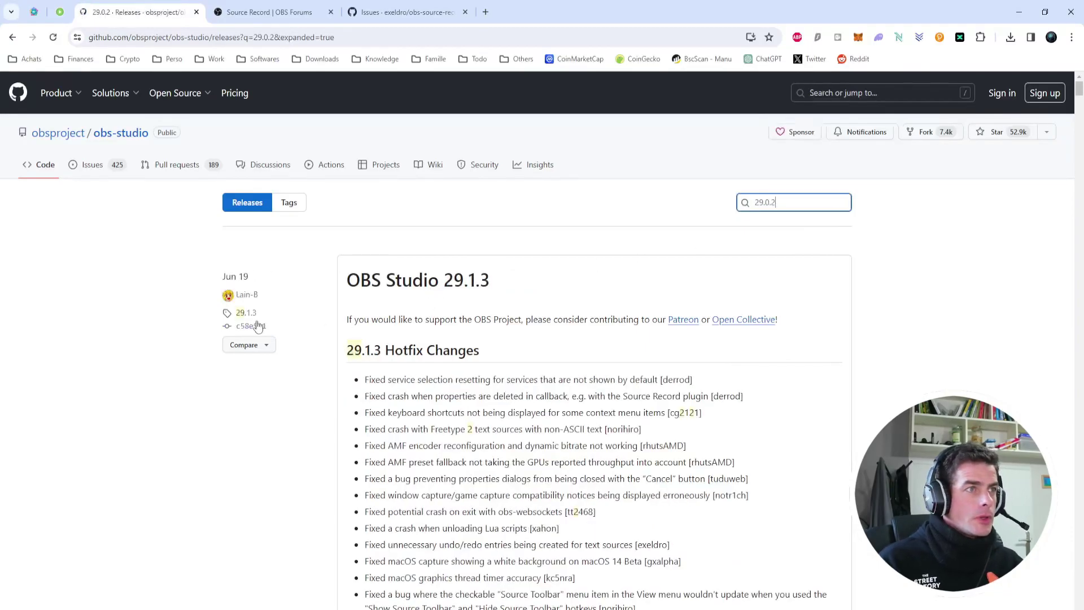
scroll(526, 262, down, 20)
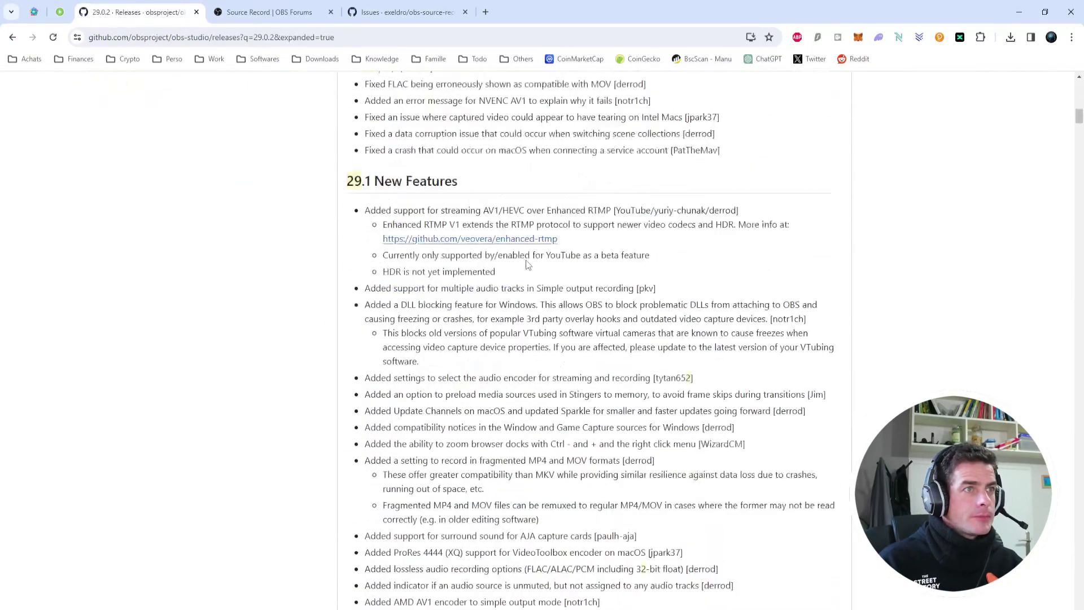
scroll(526, 264, down, 15)
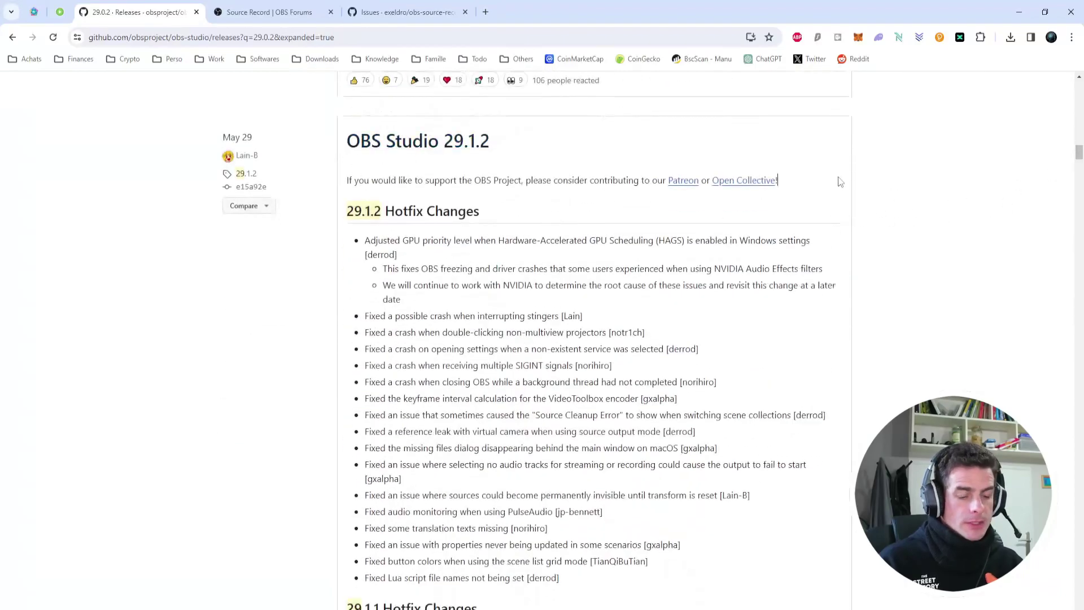
- Locate the 29.0.2 release on the page and expand its nine assets
key(ctrl+f)
text(29.0.)
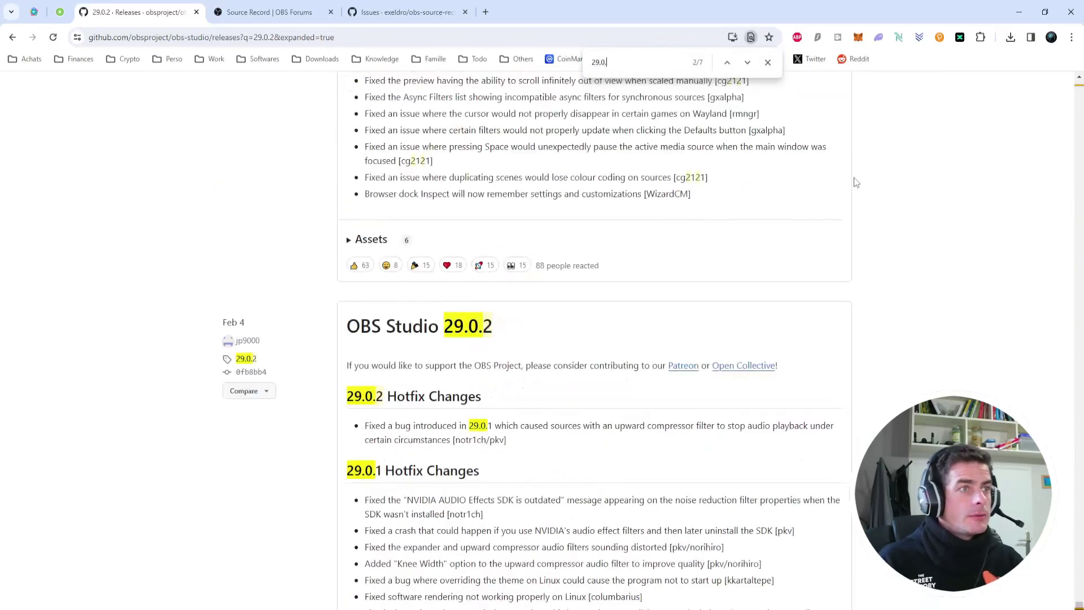
scroll(433, 334, down, 6)
scroll(433, 335, down, 1)
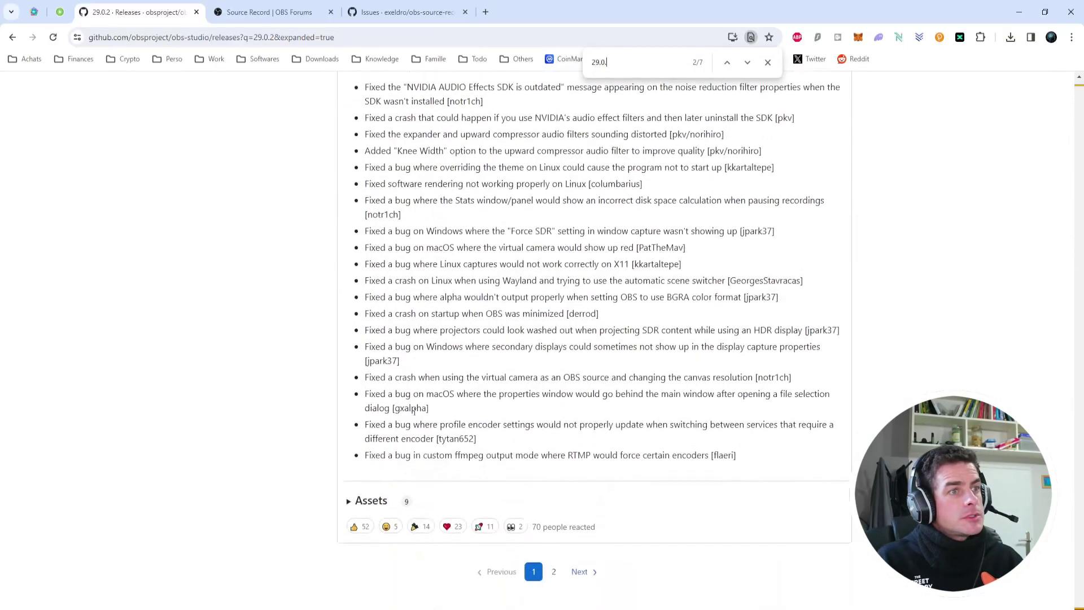
click(348, 501)
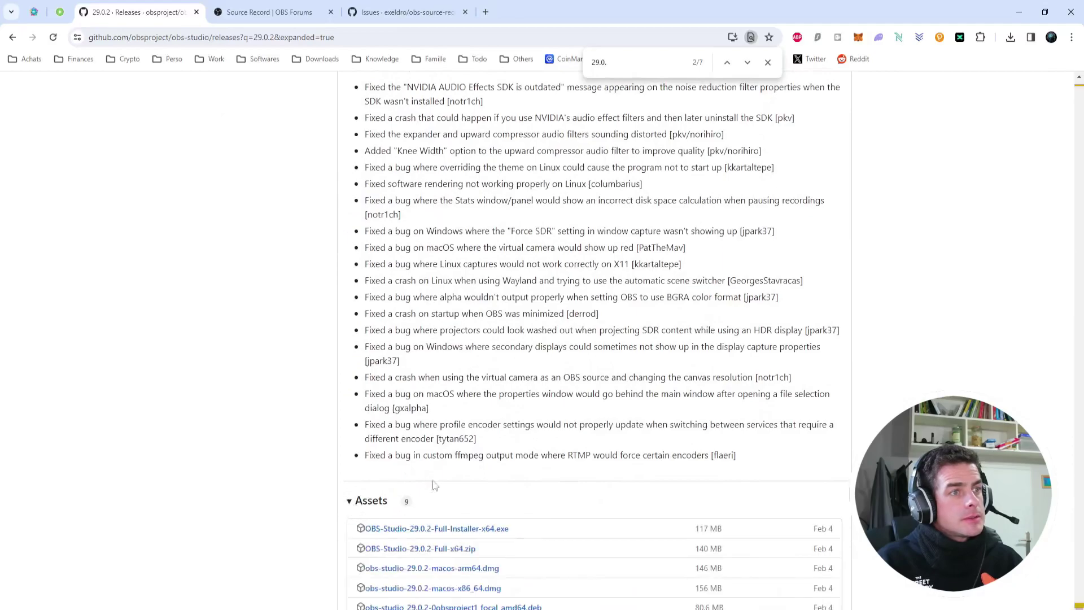
scroll(457, 469, down, 3)
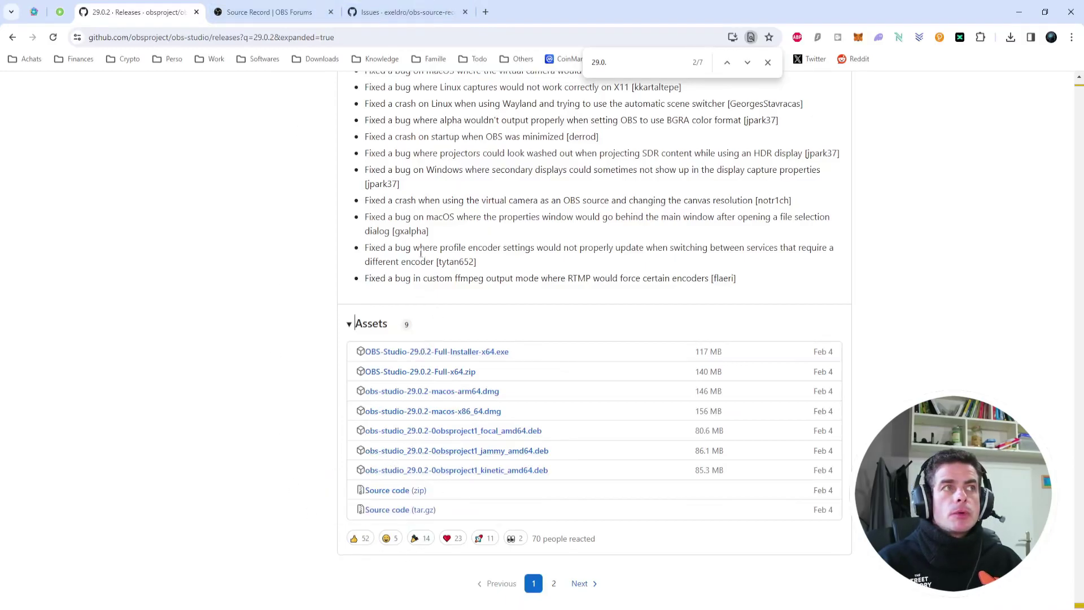
- Download source-record-0.3.2-windows.zip from the forum page into the OBS folder
click(270, 11)
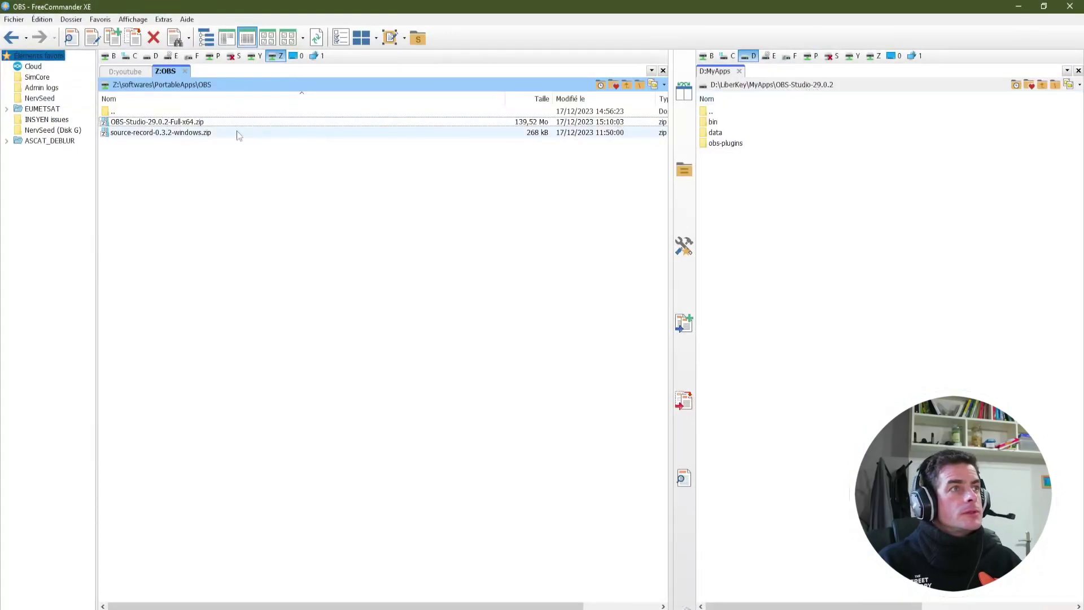
click(140, 136)
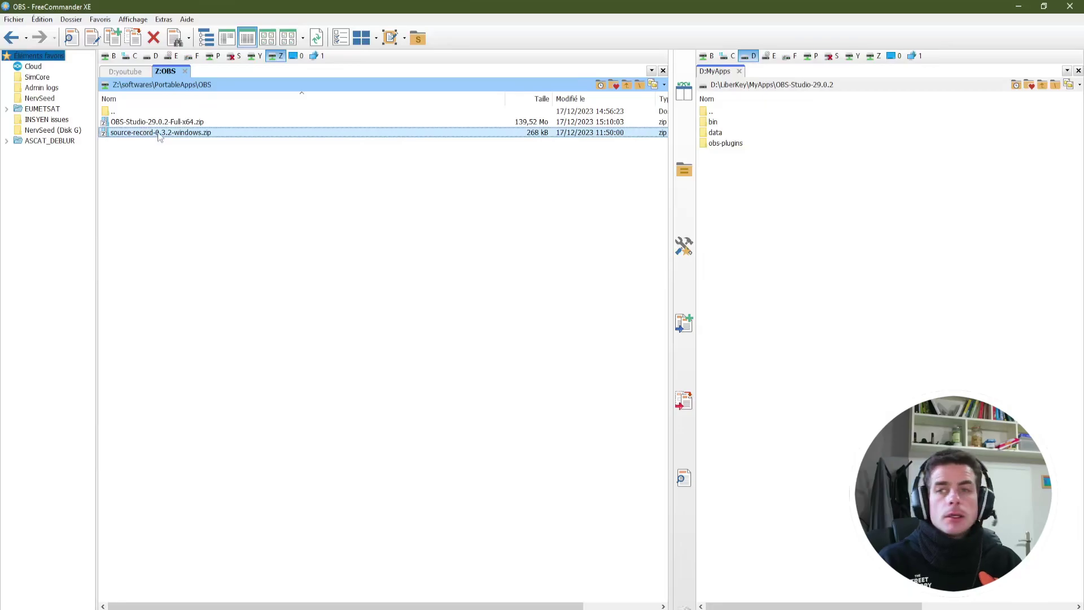
key(alt+Tab)
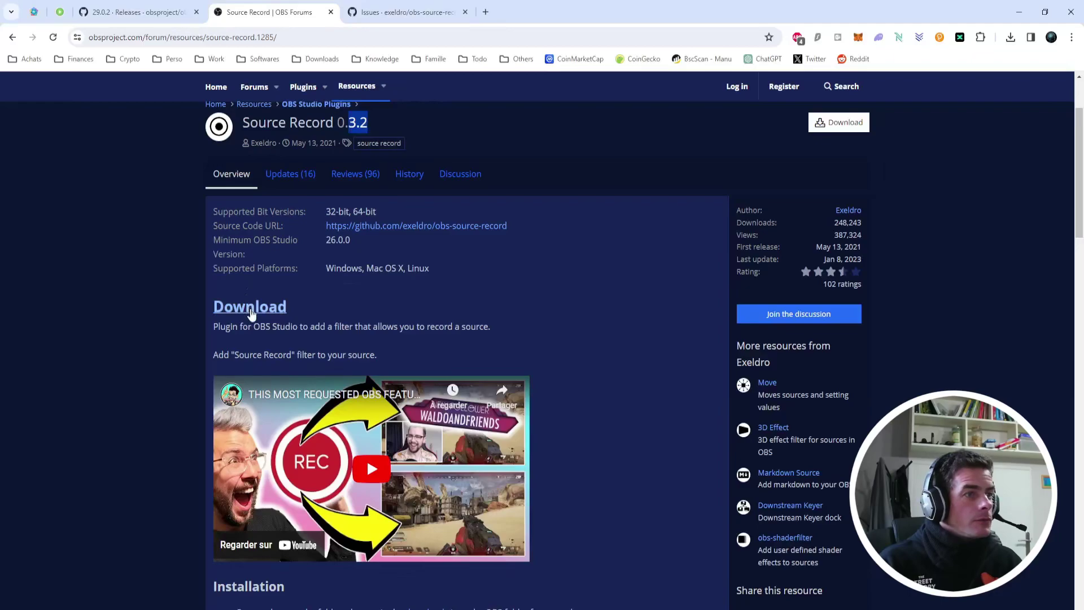
scroll(251, 314, down, 3)
click(426, 438)
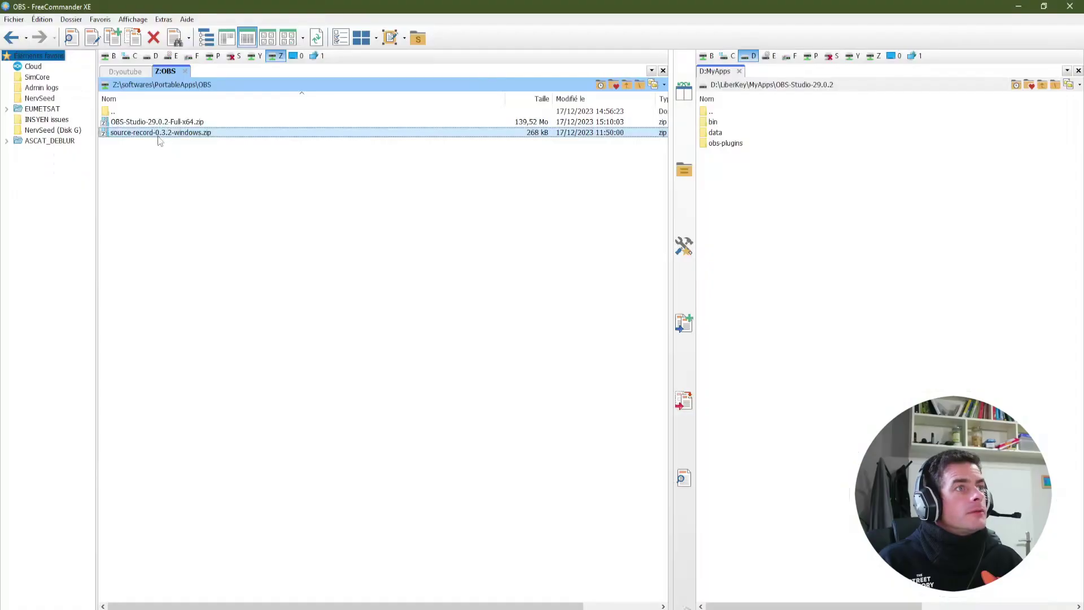
- Extract source-record-0.3.2-windows.zip in place with 7-Zip's Extraire Ici
right_click(161, 140)
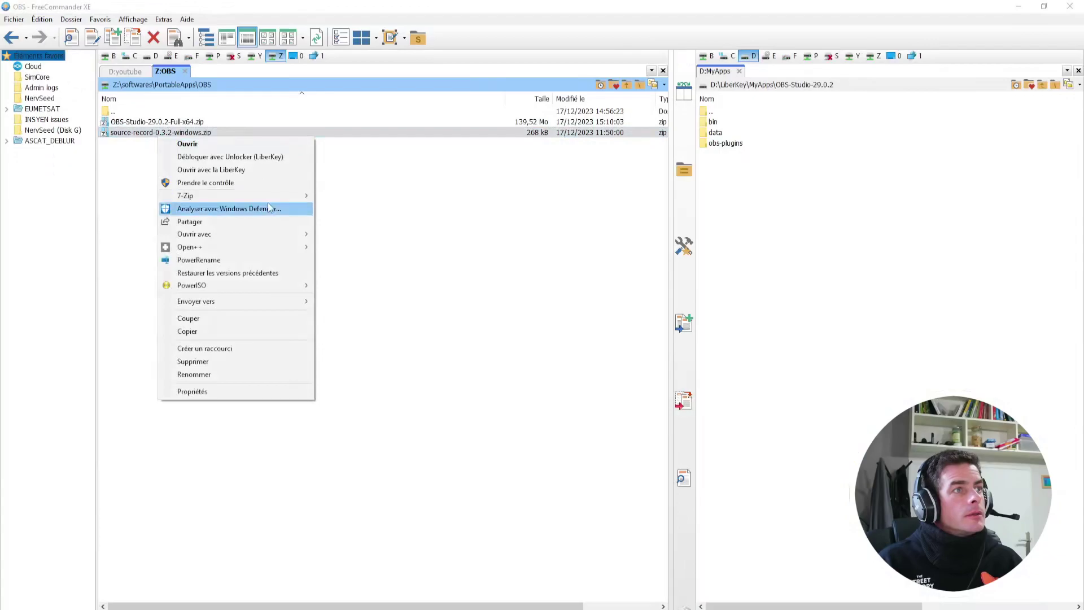
mouse_move(254, 195)
click(419, 240)
- Copy the data and obs-plugins folders into OBS-Studio-29.0.2, replacing existing files
double_click(121, 122)
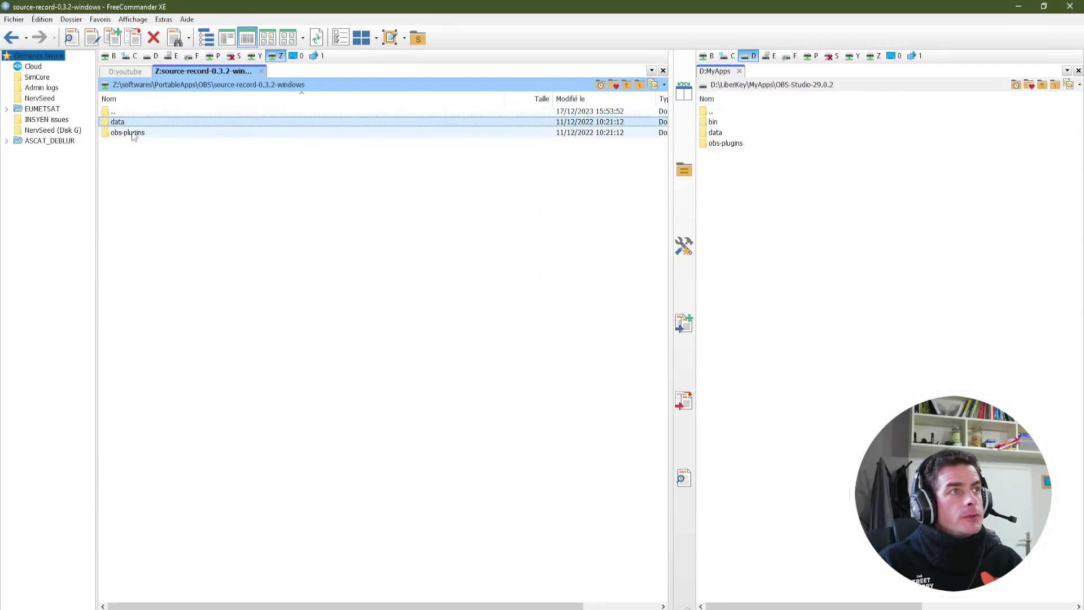
shift+click(124, 133)
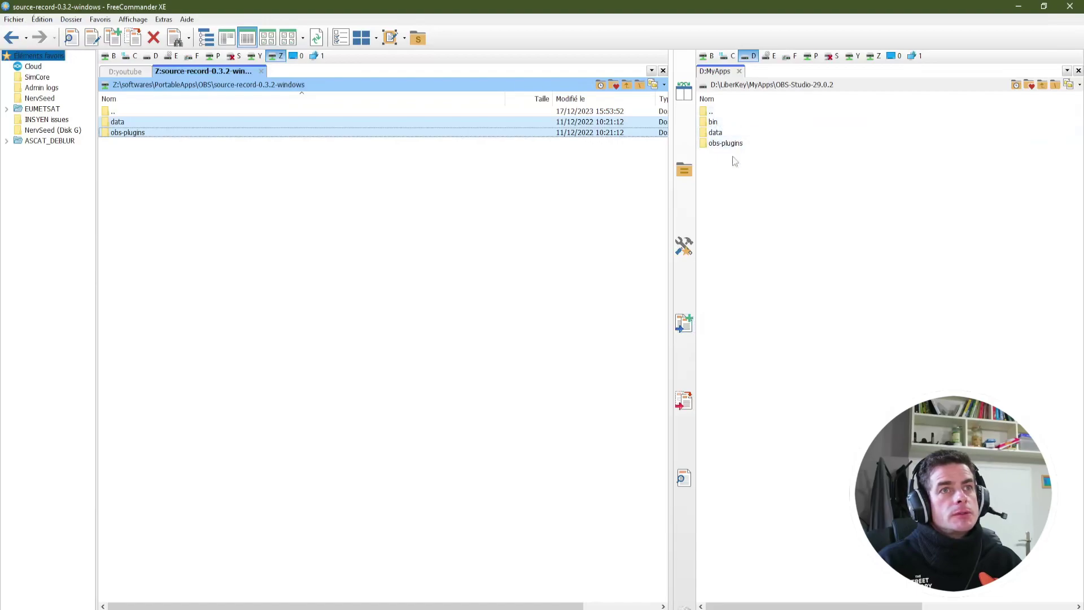
click(685, 326)
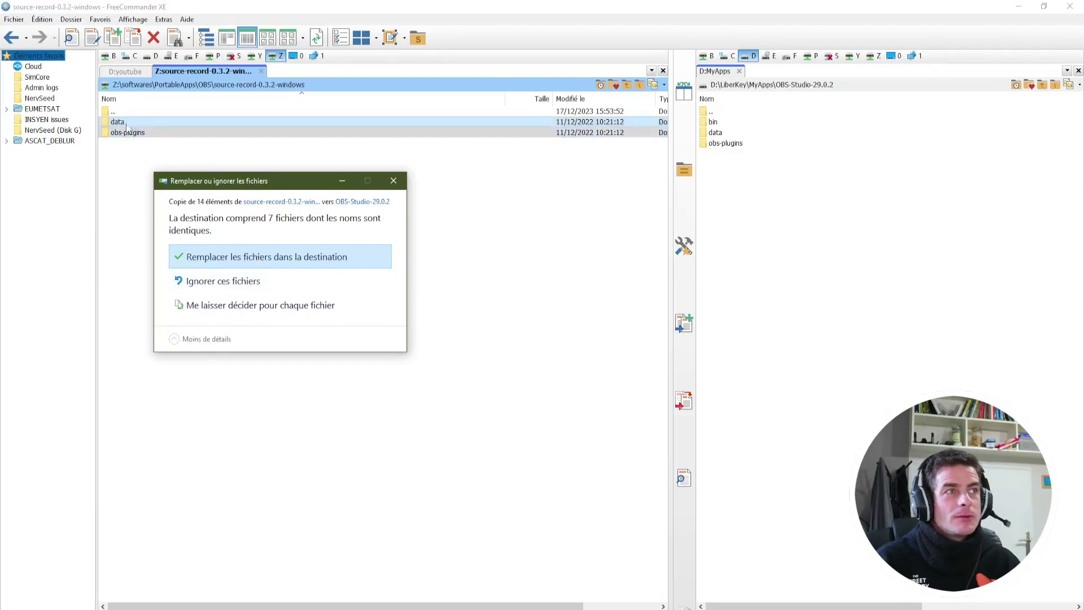
click(262, 258)
- Return to the parent OBS folder and move the OBS 29.0.2 window into place
click(208, 85)
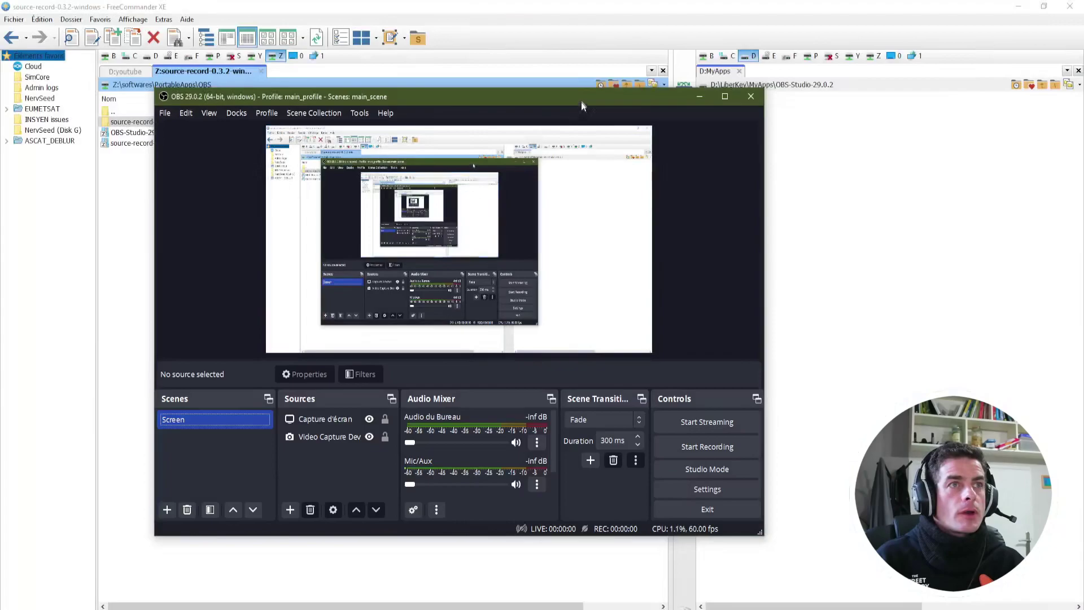
drag(581, 100, 620, 91)
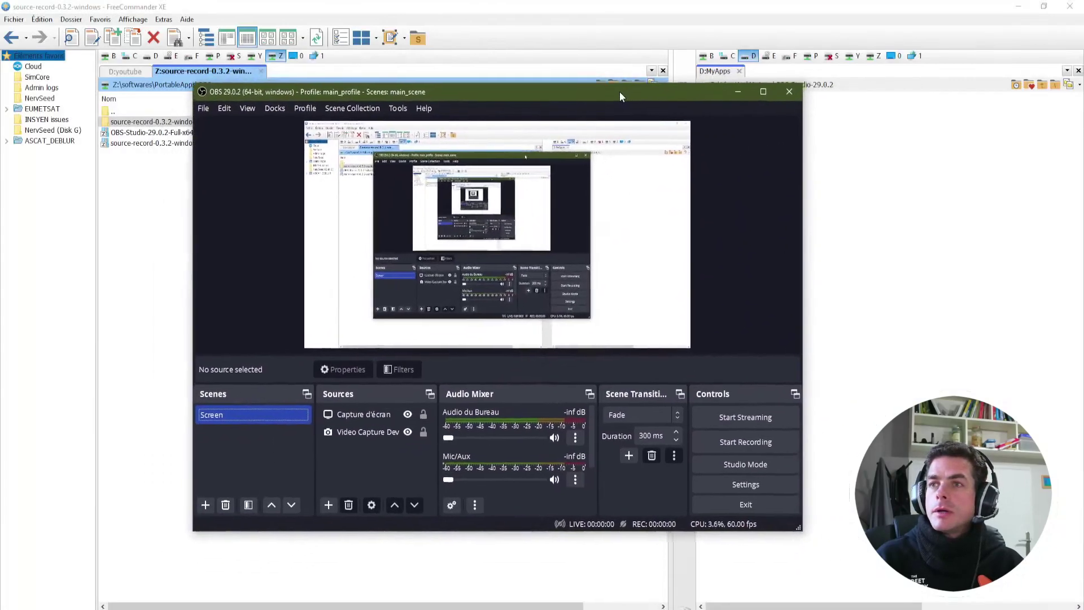
- Show the Video Capture Device's Source Record filter, recording mkv to D:/Temp/Videos/youtube
right_click(360, 432)
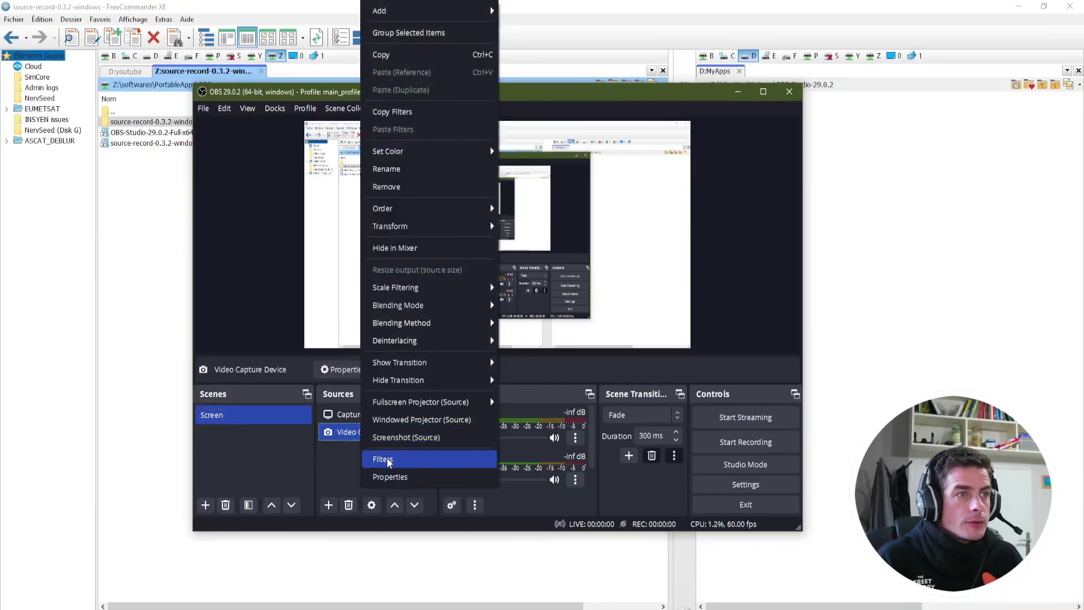
click(388, 462)
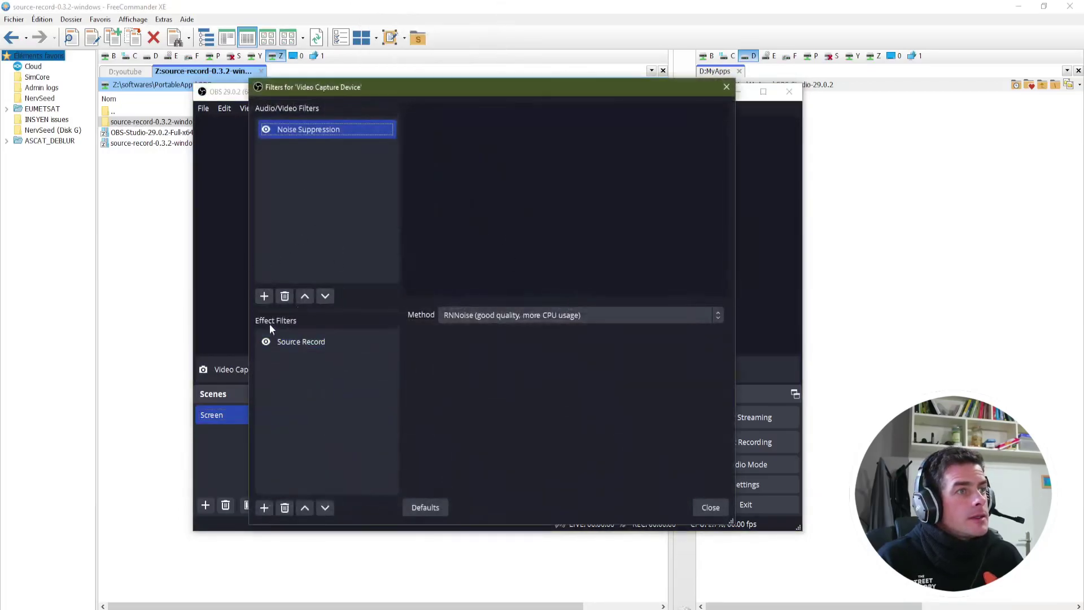
click(290, 343)
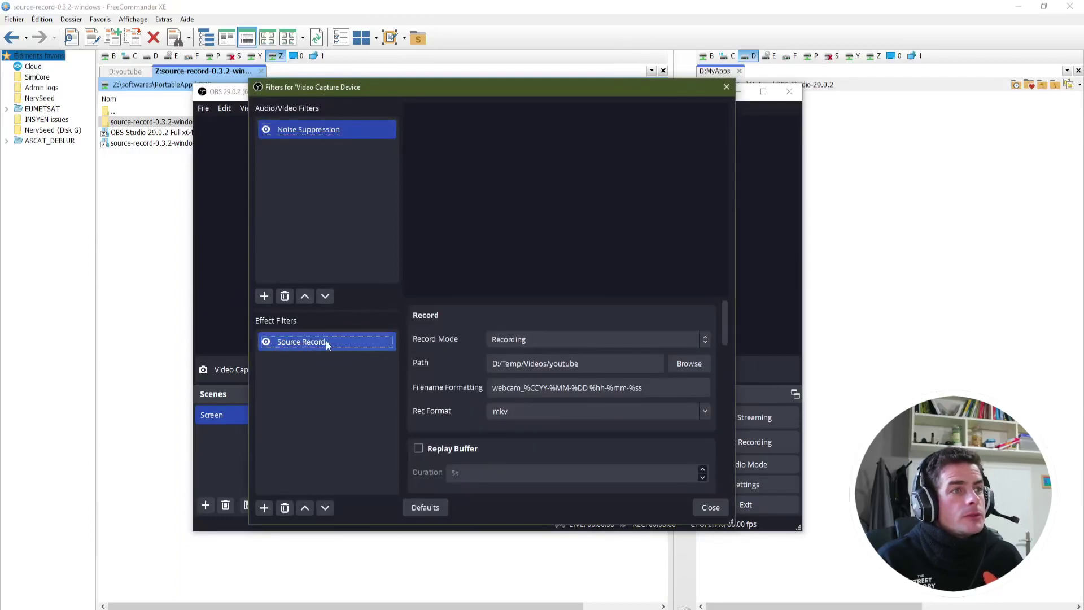
click(263, 507)
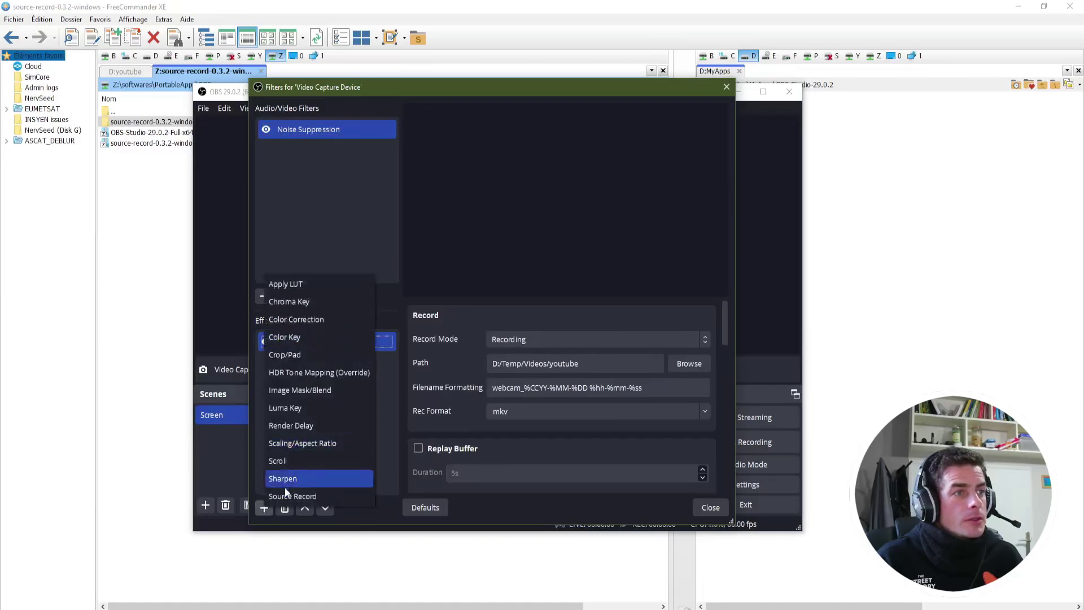
click(386, 439)
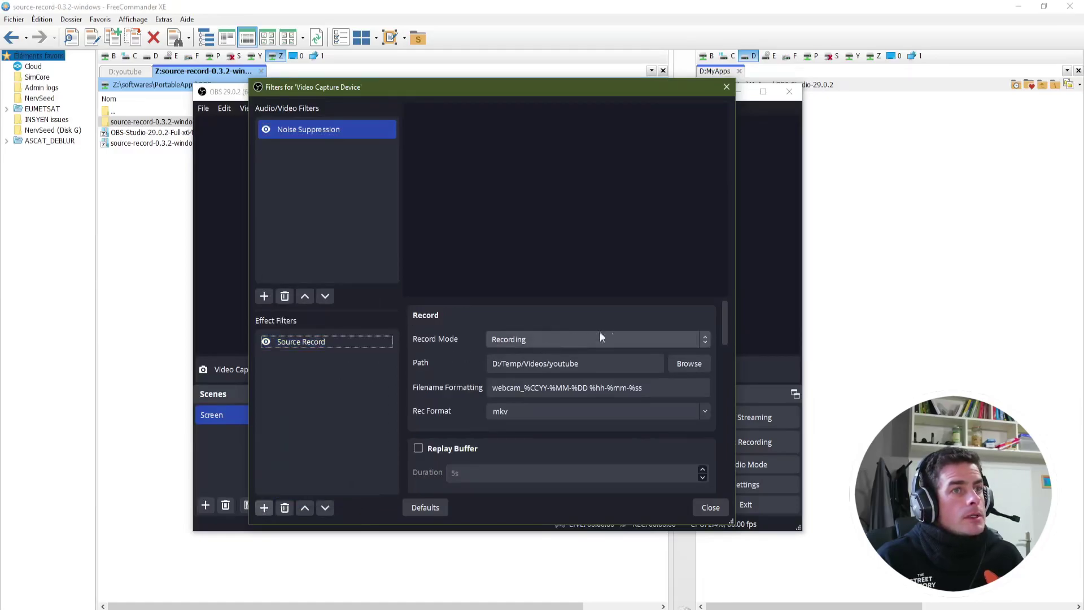
- Check the Source Record filter's Record Mode options and keep it on Recording
click(725, 315)
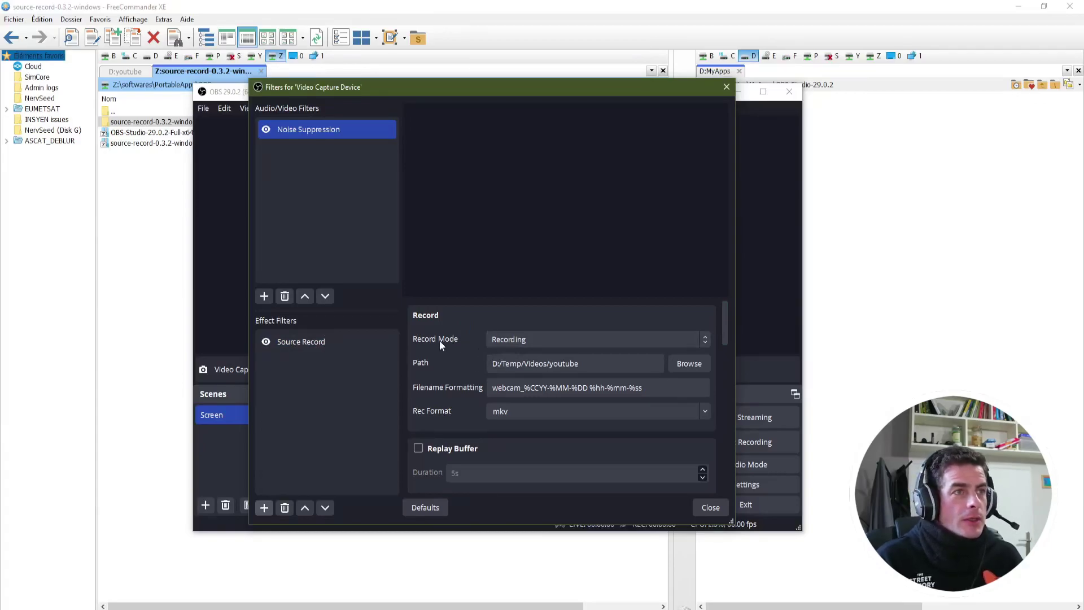
click(521, 342)
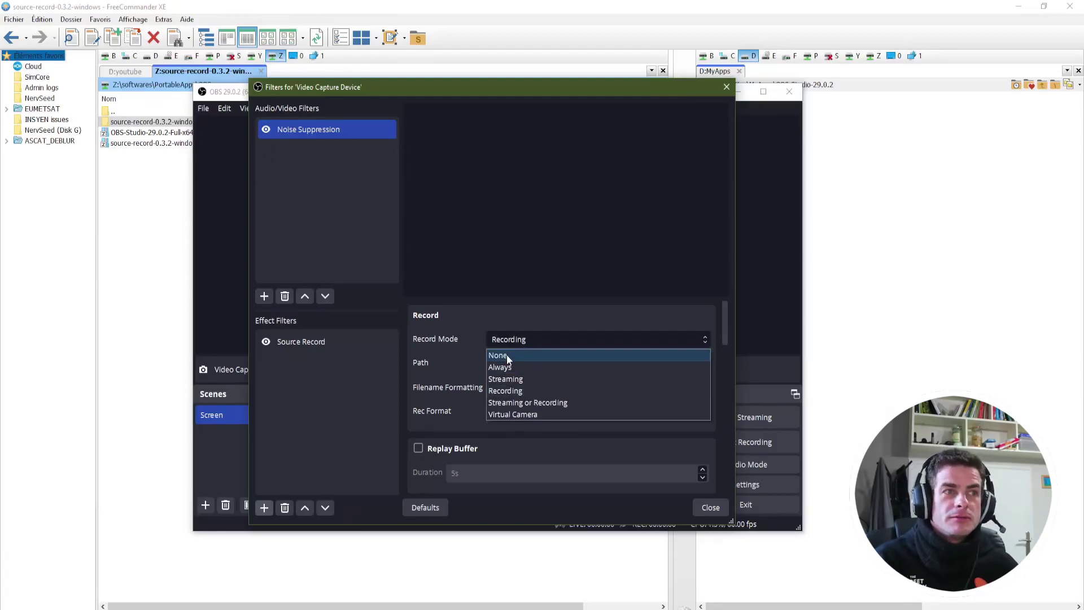
click(469, 337)
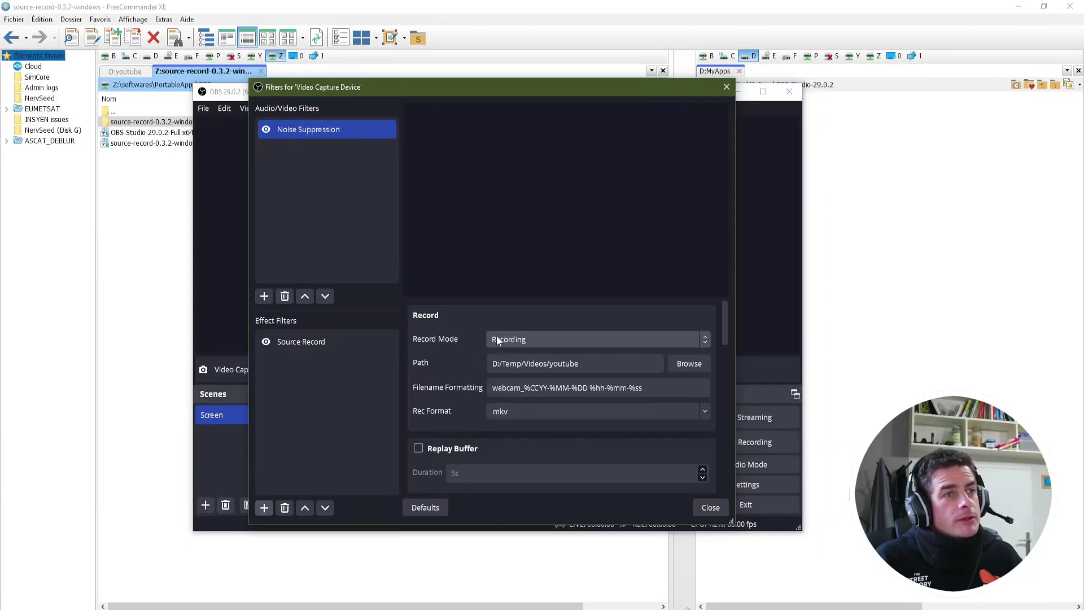
- Expand the Record Mode dropdown in the webcam's Source Record filter
click(514, 340)
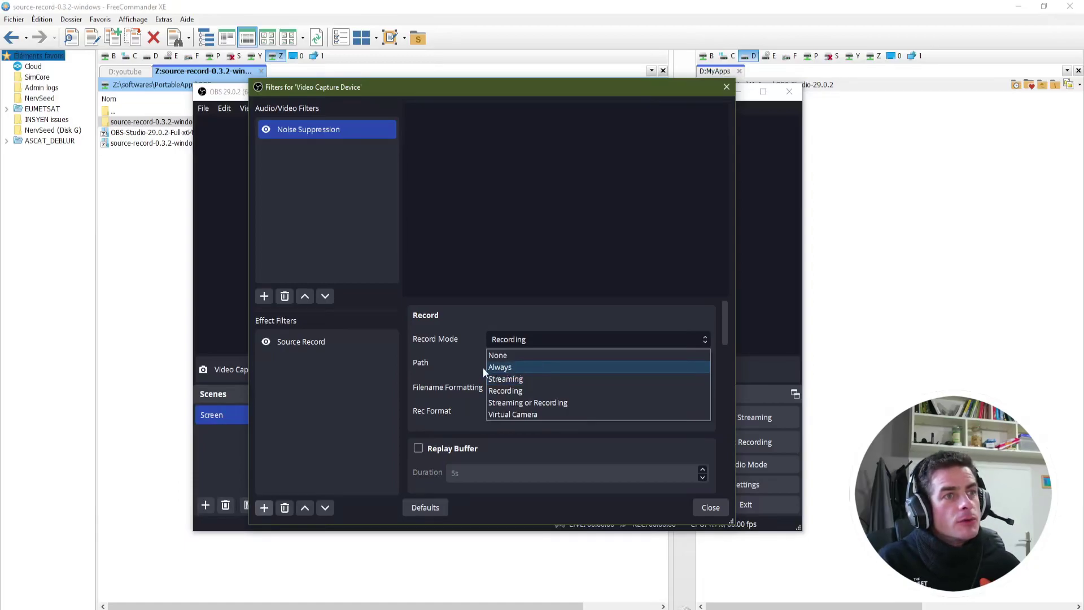
- Select Recording as the Source Record filter's Record Mode
click(513, 390)
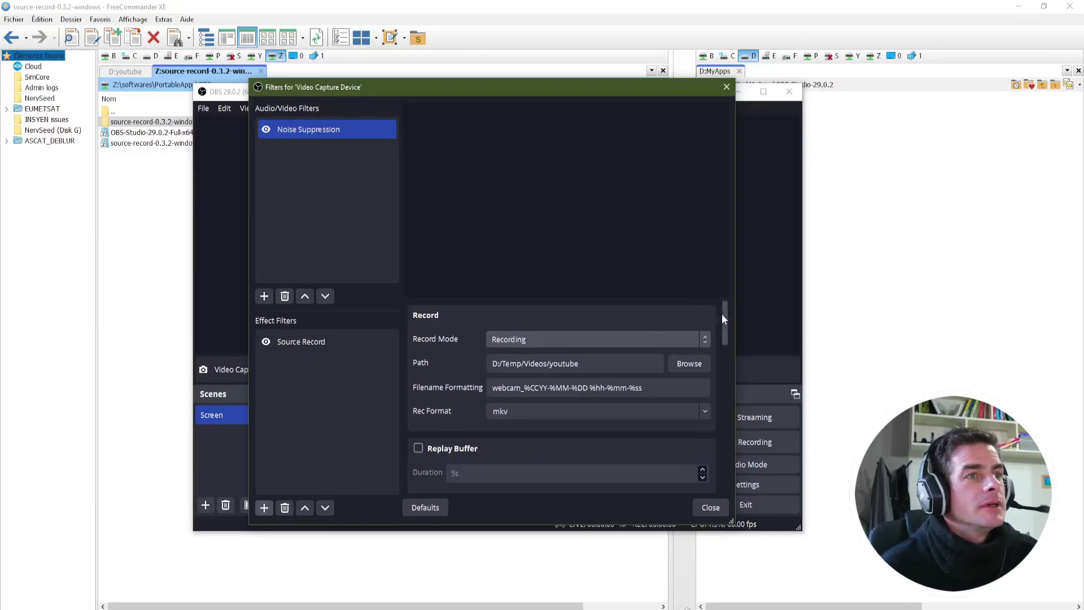
- Scroll down the Source Record settings and expand the Encoder list
drag(726, 318, 727, 326)
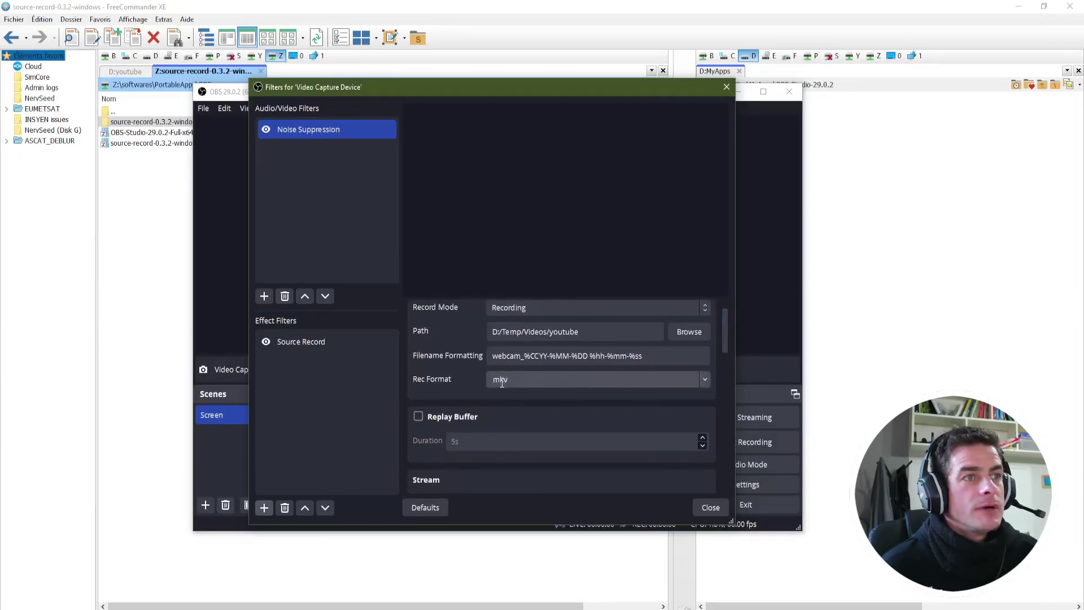
drag(724, 320, 711, 406)
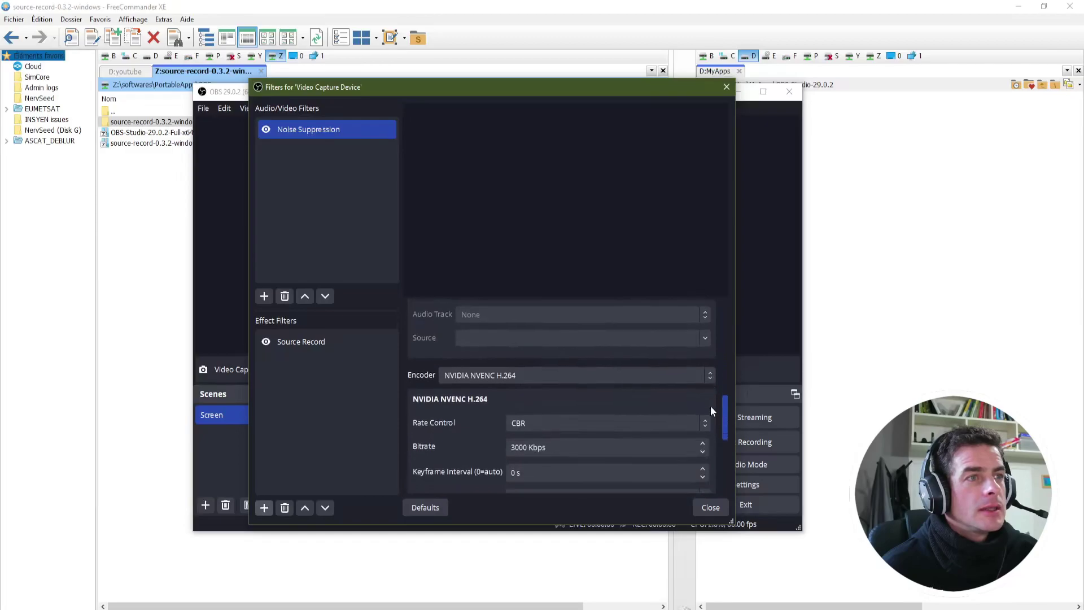
click(470, 378)
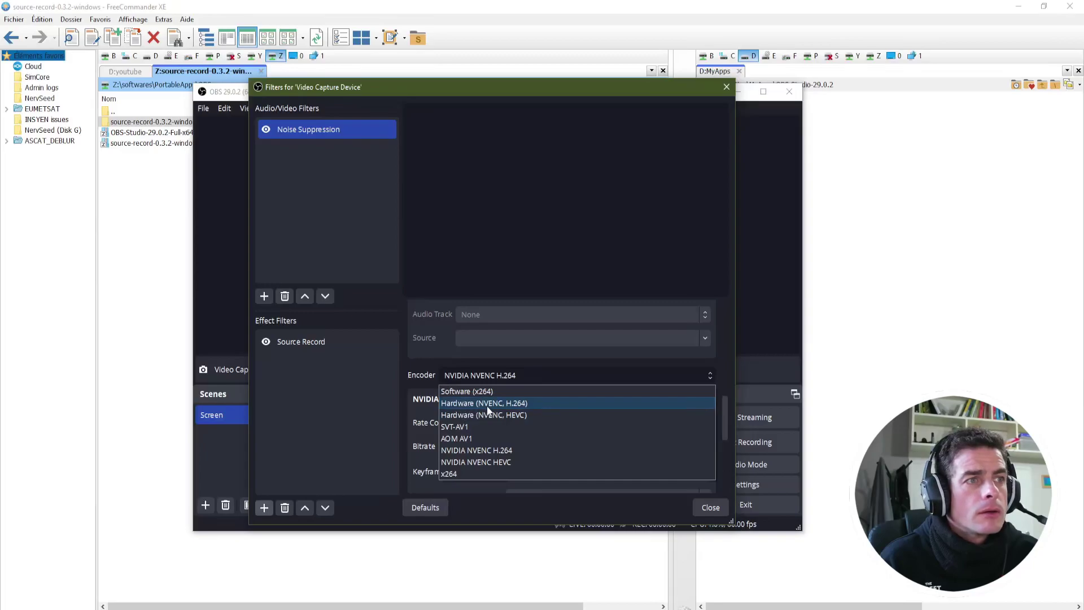
- Keep NVIDIA NVENC H.264 as encoder with bitrate left at 3000 Kbps
click(482, 451)
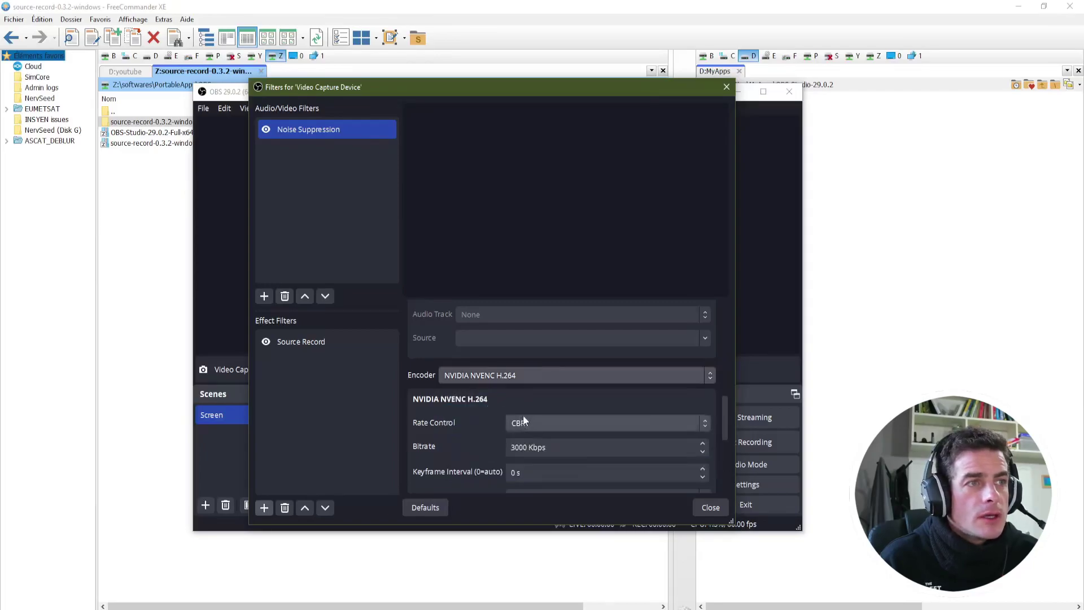
click(526, 448)
drag(522, 450, 513, 451)
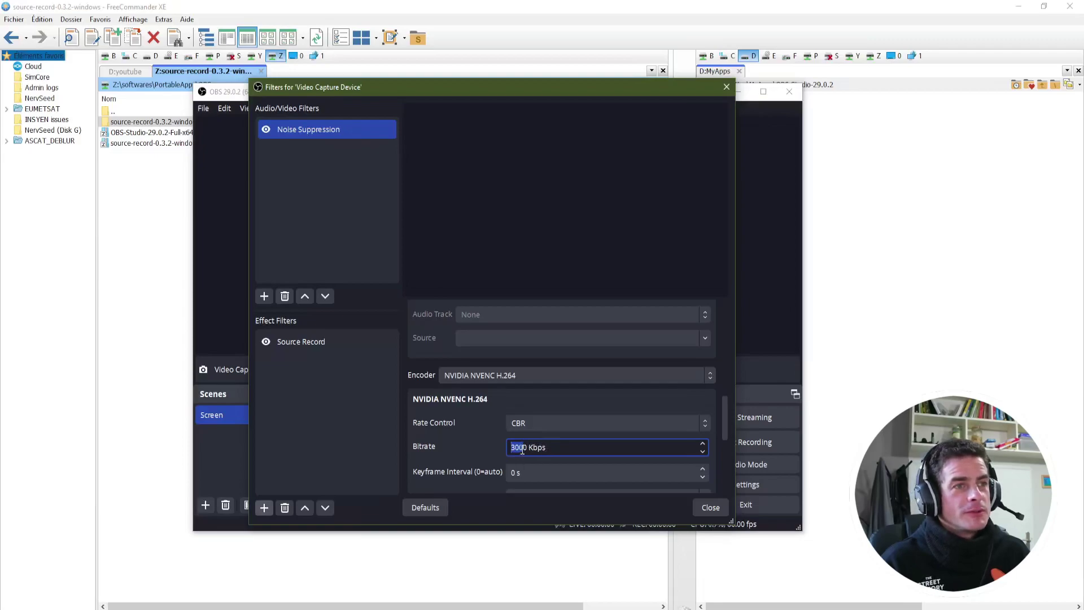
click(523, 447)
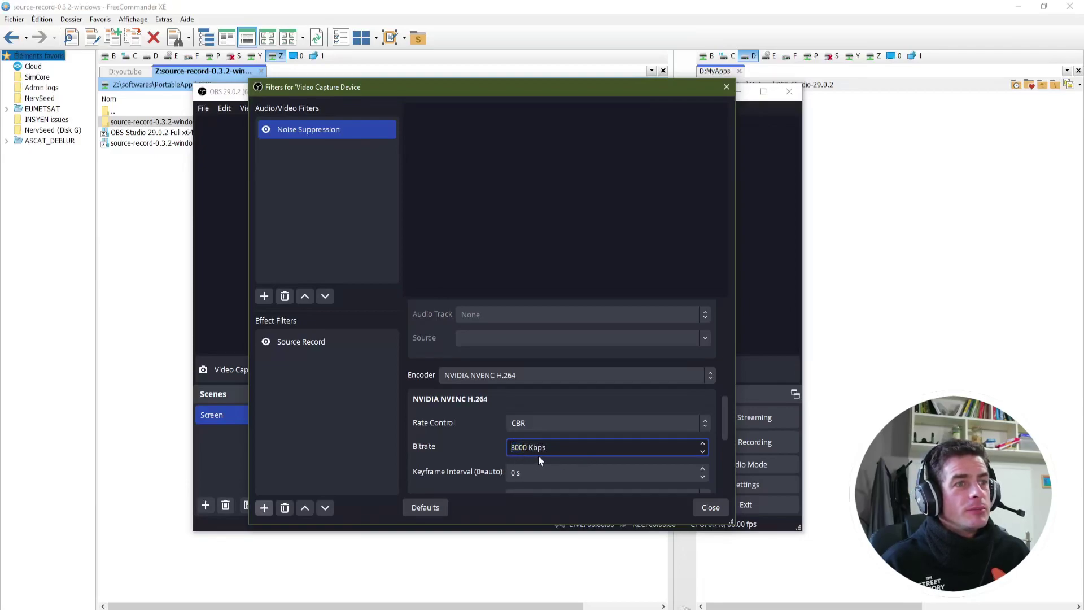
- Scroll down to Multipass Mode and expand its choices
scroll(567, 432, down, 2)
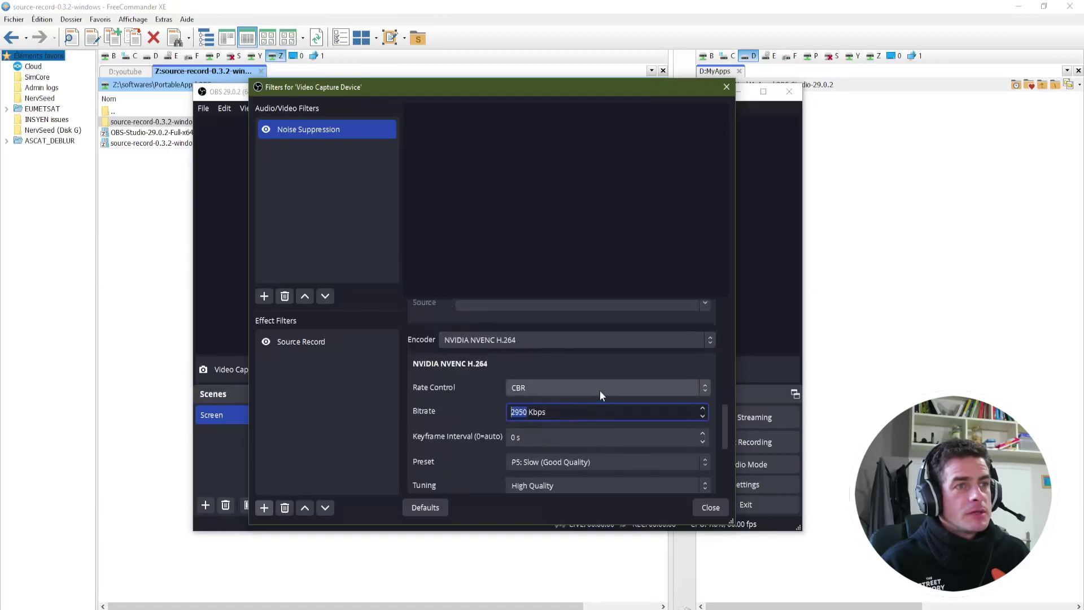
scroll(499, 424, up, 2)
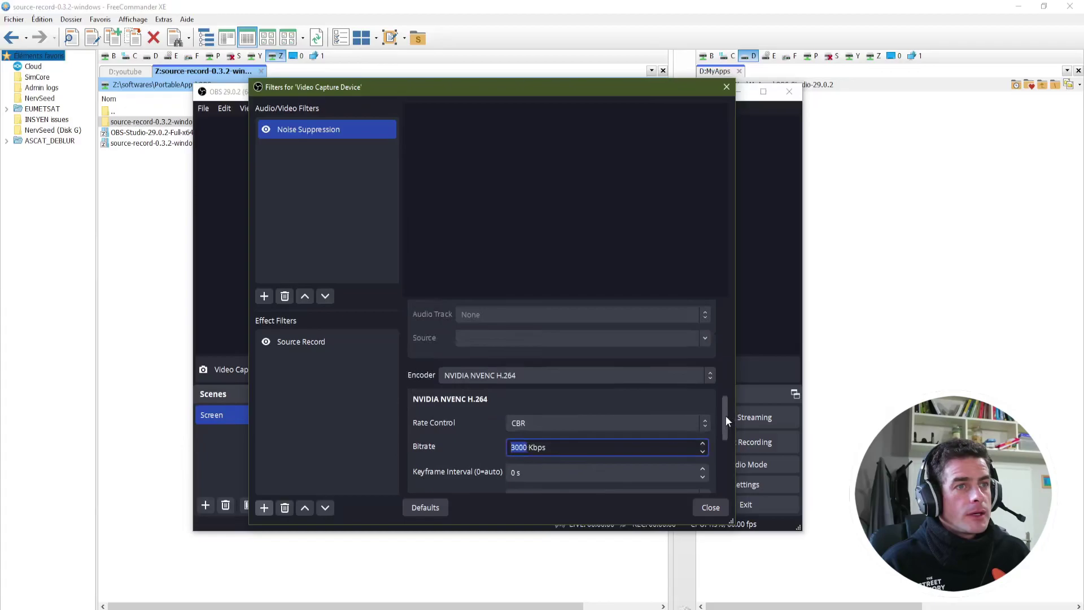
drag(727, 416, 714, 456)
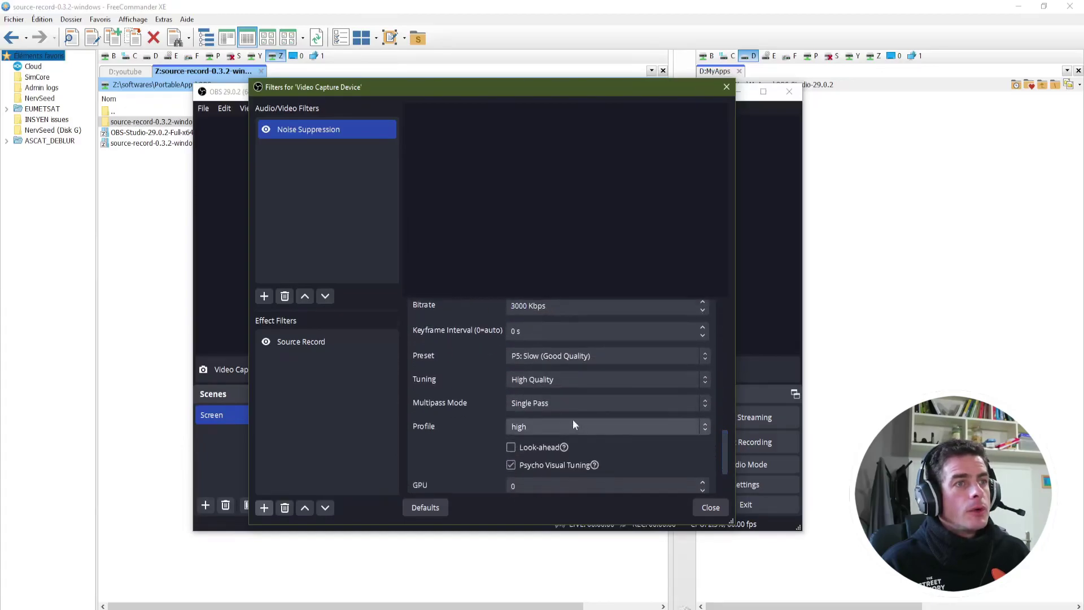
click(555, 402)
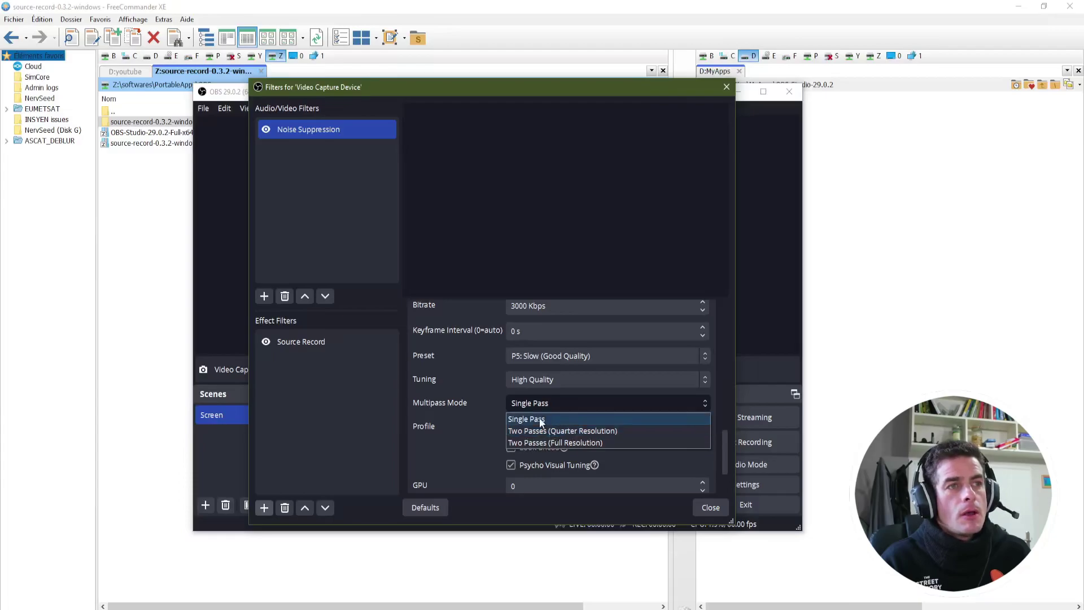
- Keep Multipass Mode at Single Pass and scroll down to Max B-frames 2
click(540, 421)
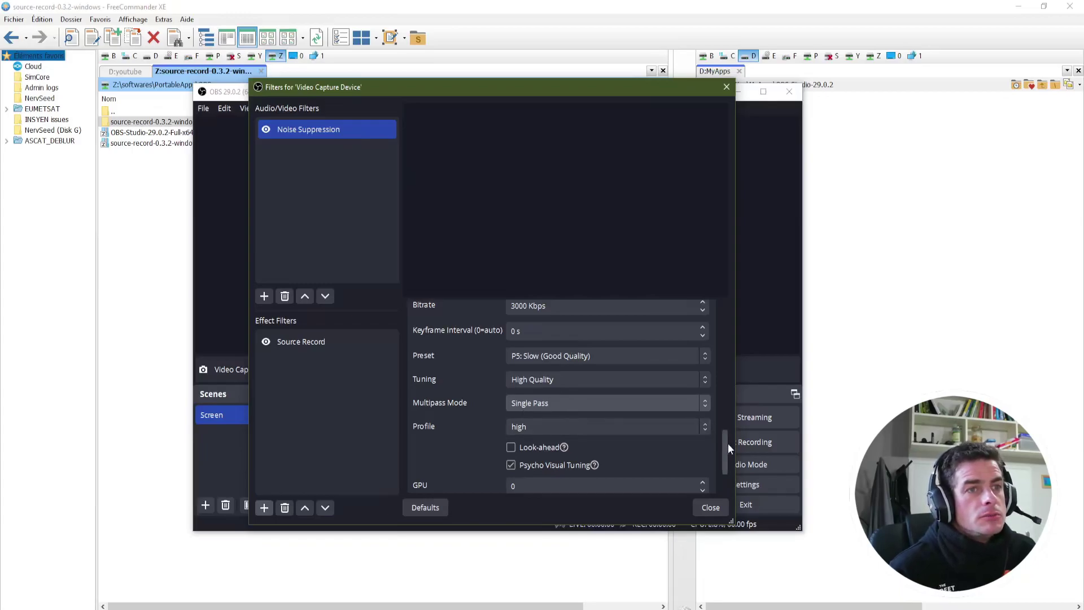
drag(727, 444, 723, 468)
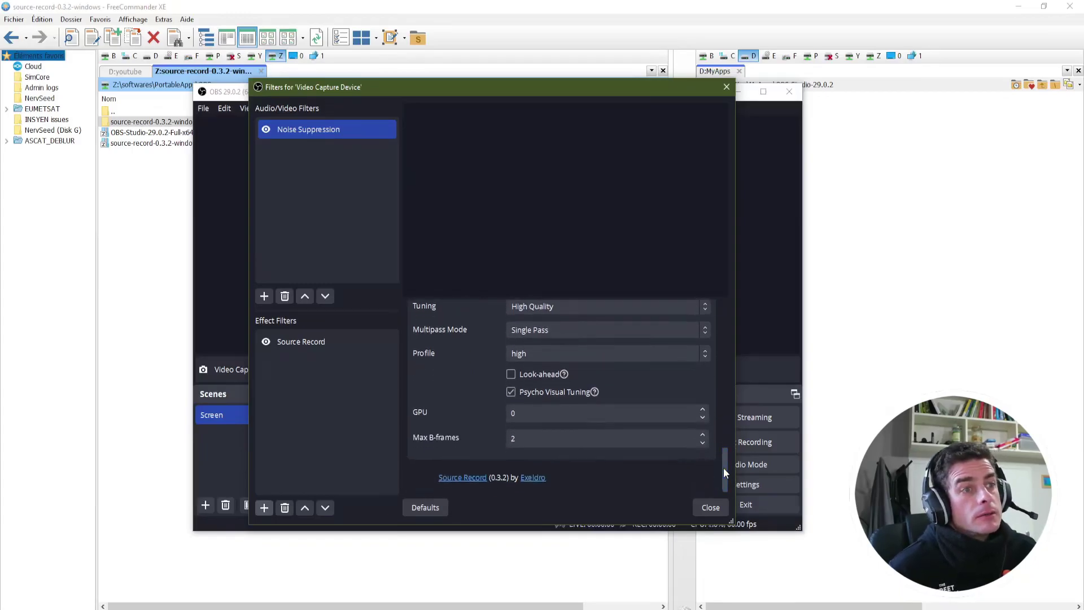
- Close the Filters dialog and show D:\Temp\Videos\youtube in FreeCommander XE
click(715, 509)
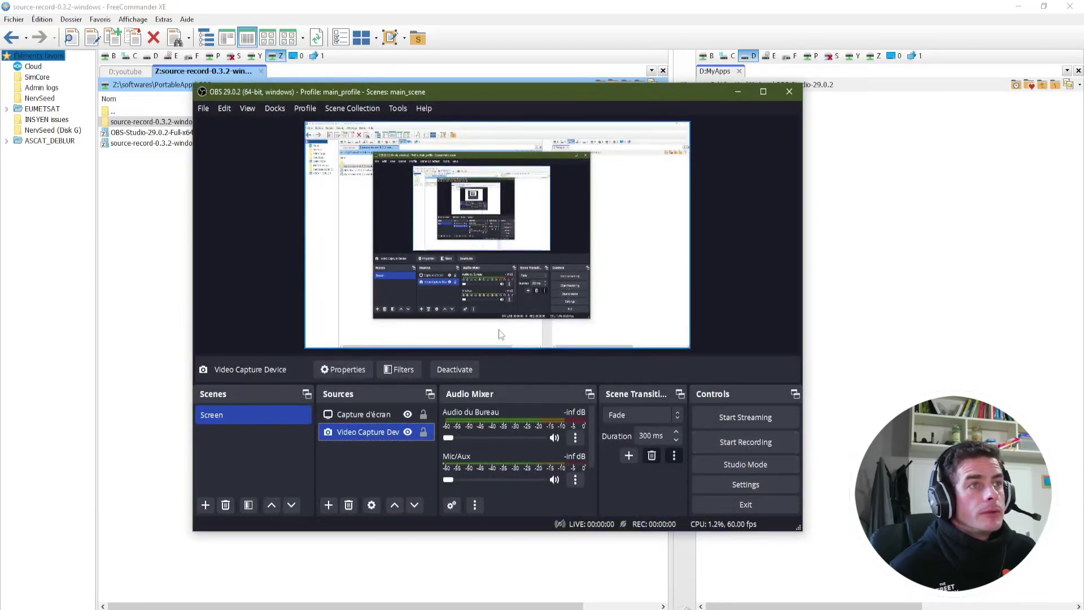
click(142, 266)
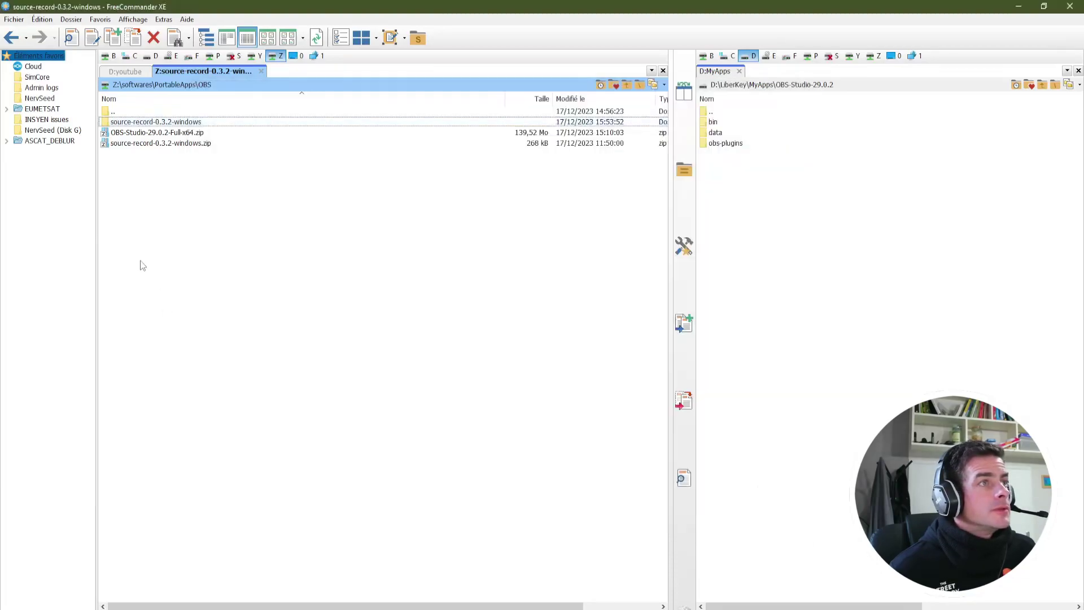
click(133, 71)
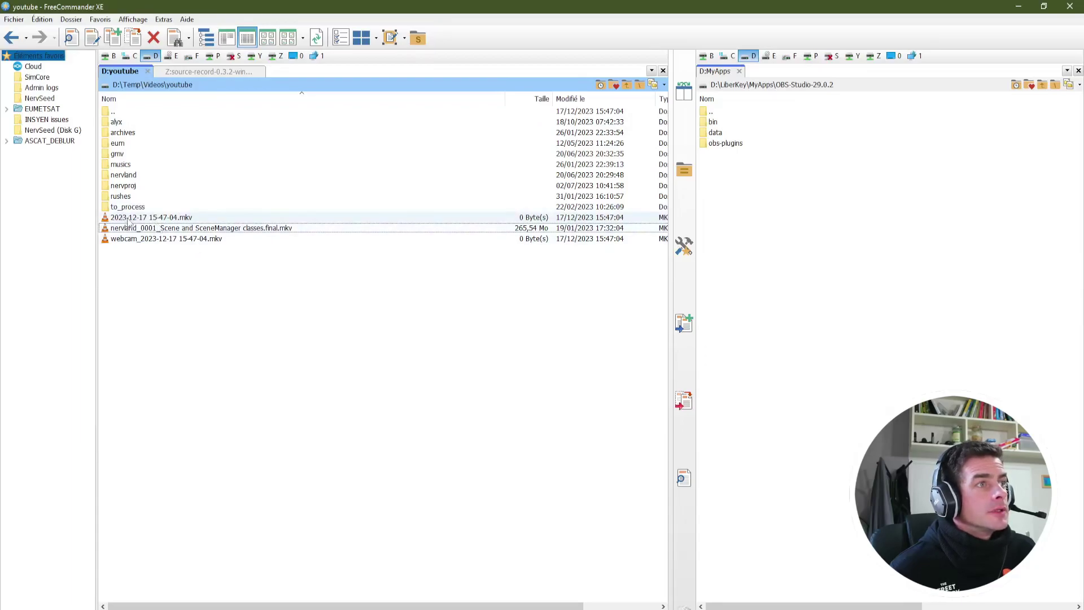
click(151, 220)
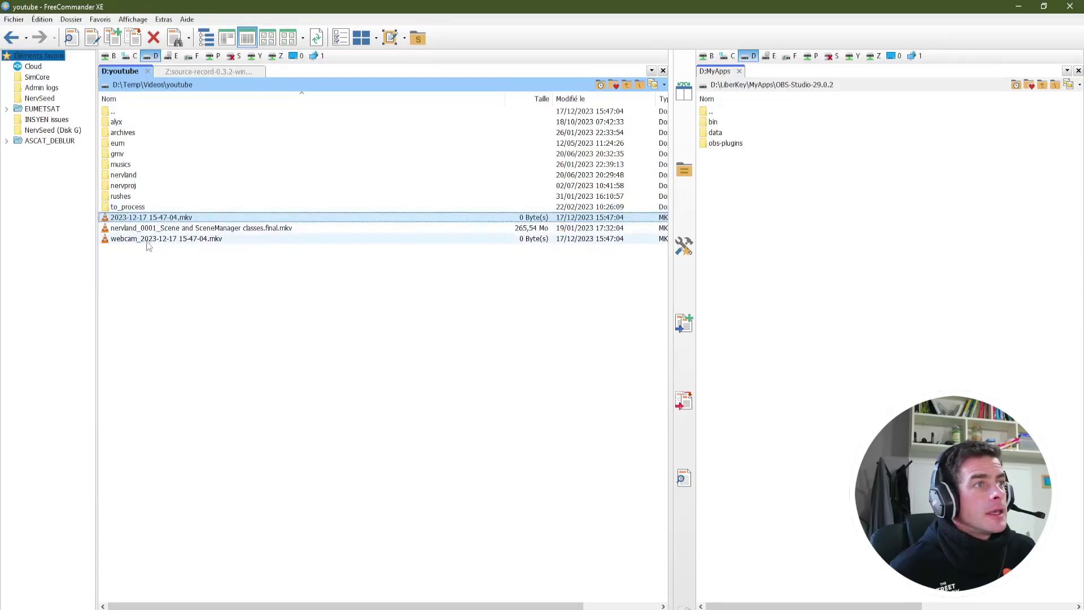
click(146, 239)
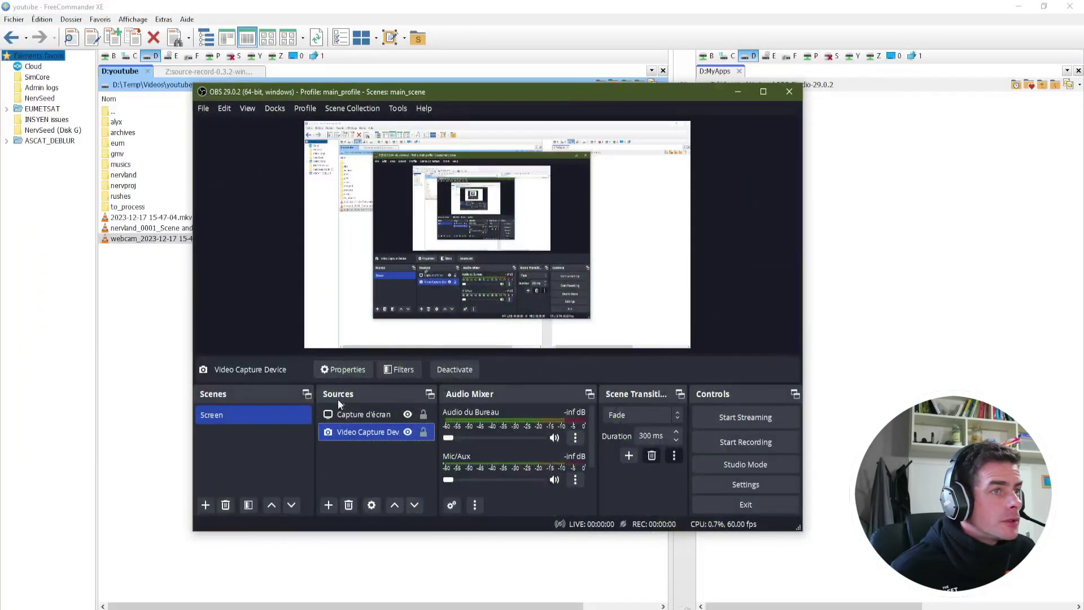
right_click(369, 431)
click(405, 461)
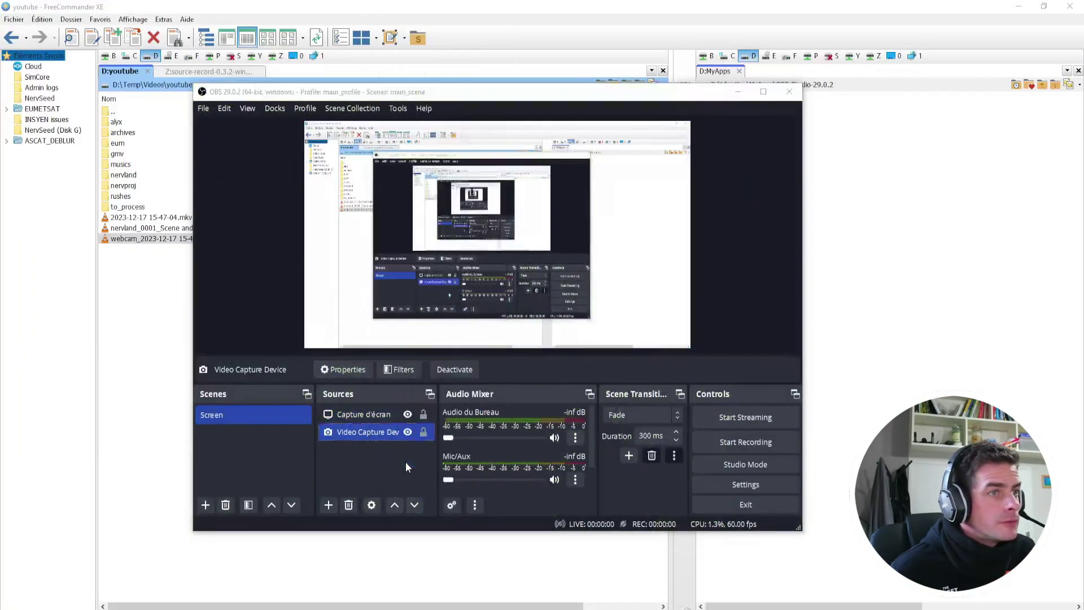
click(310, 339)
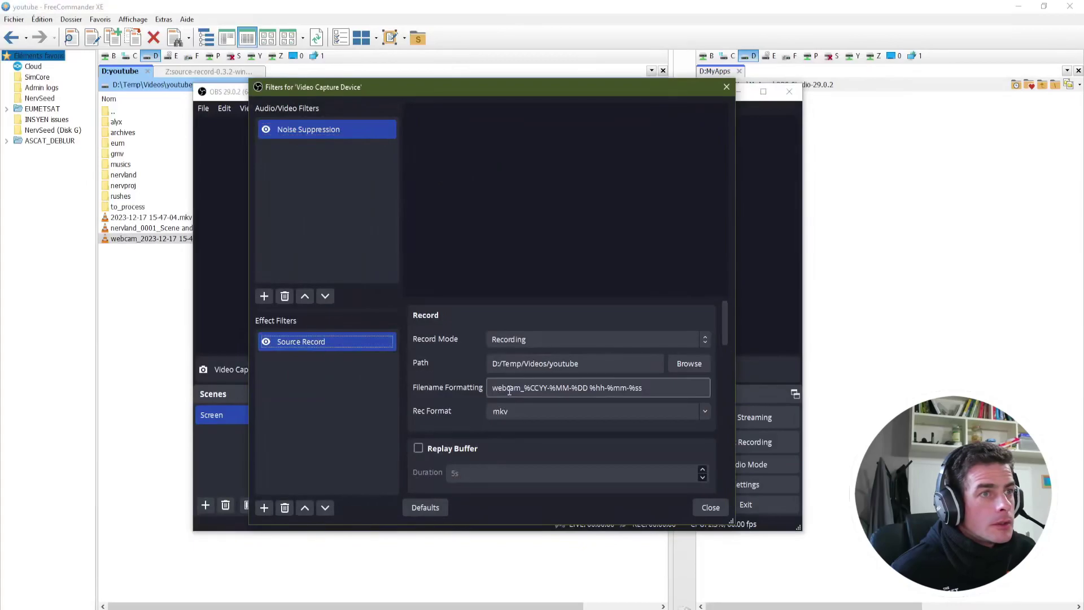
click(510, 390)
double_click(509, 390)
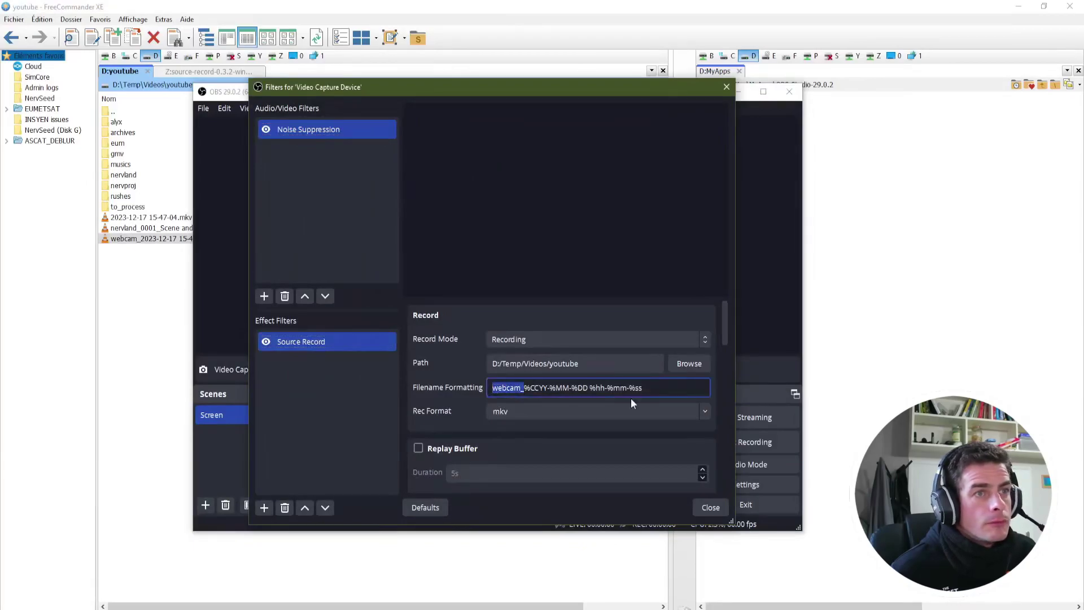
click(710, 508)
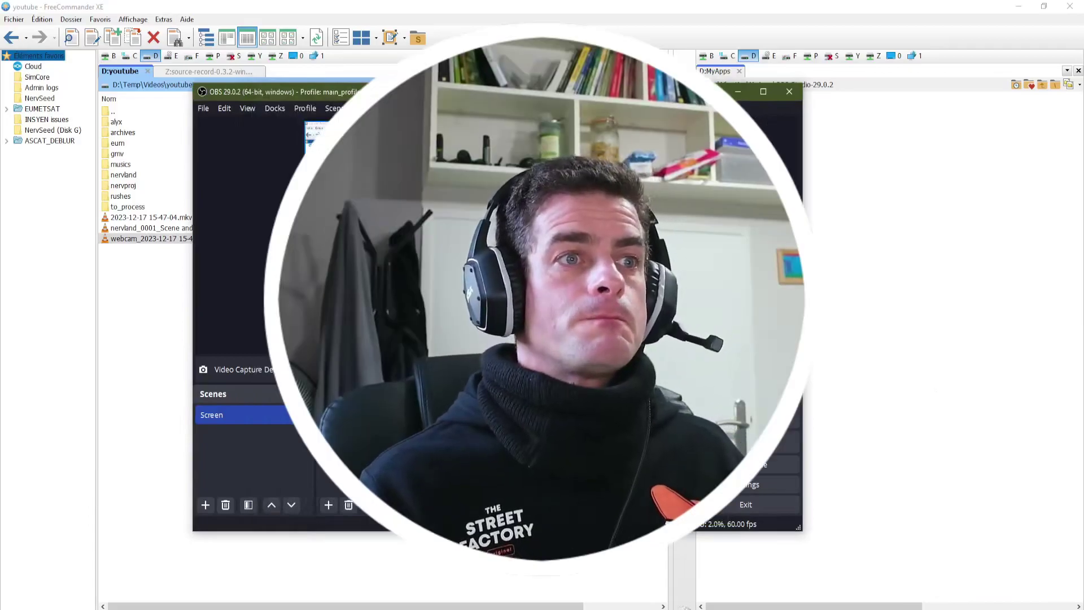